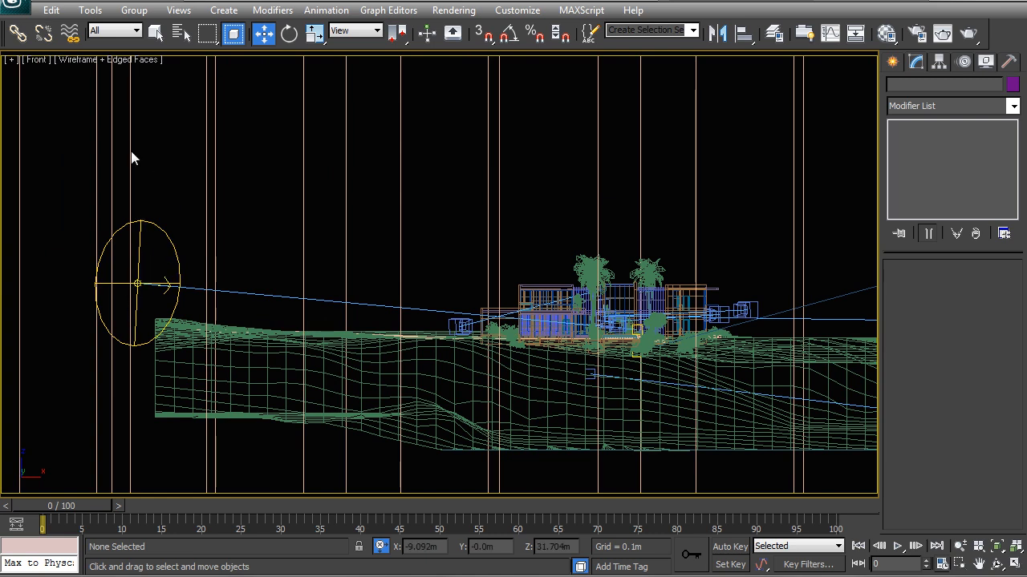
Step: Review the VRaySun's intensity and size settings and the exposure settings of the Cam 007_Main View camera
click(139, 283)
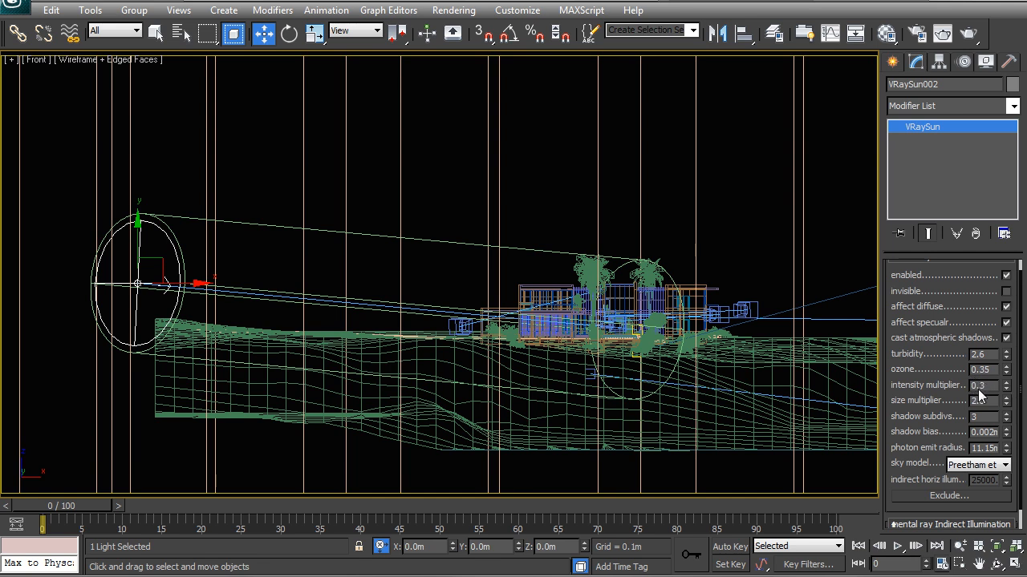
click(736, 238)
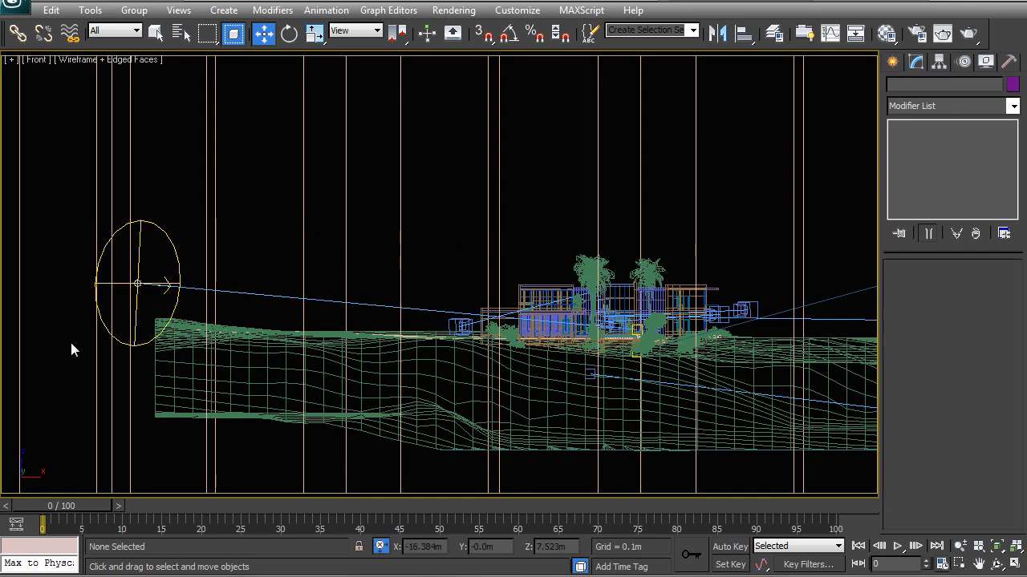
middle_drag(536, 241, 378, 245)
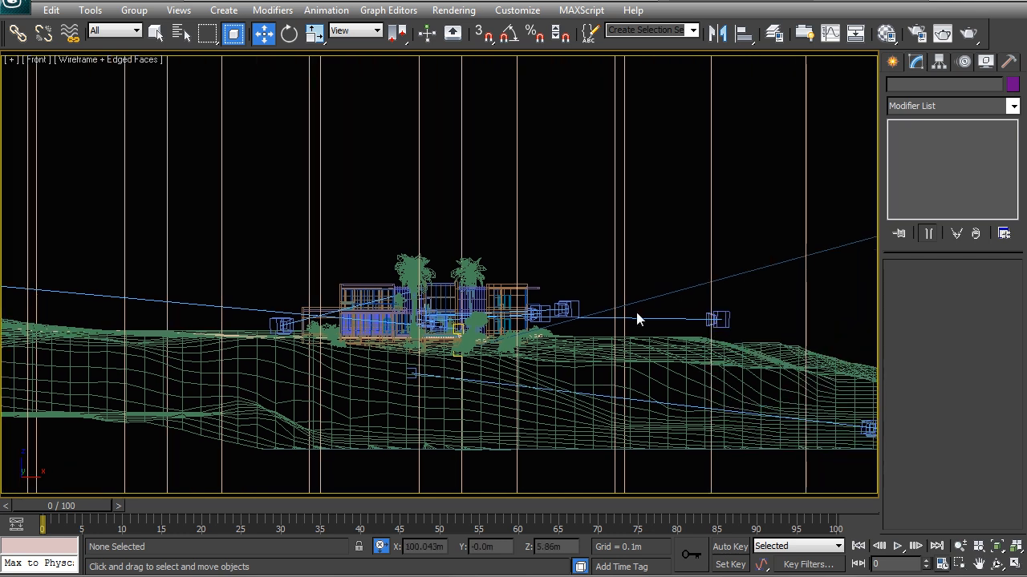
key(h)
double_click(321, 307)
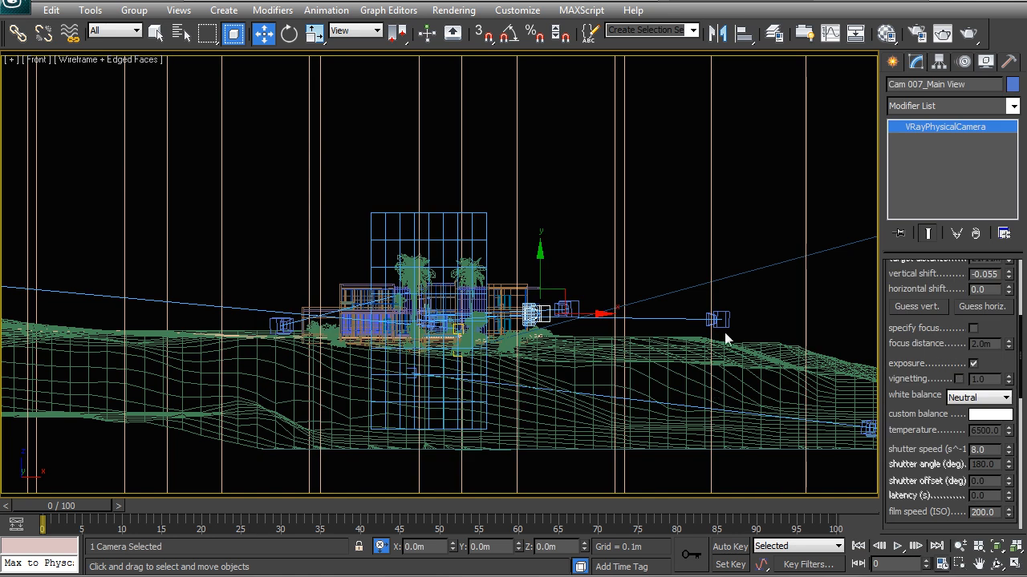
drag(922, 435, 916, 371)
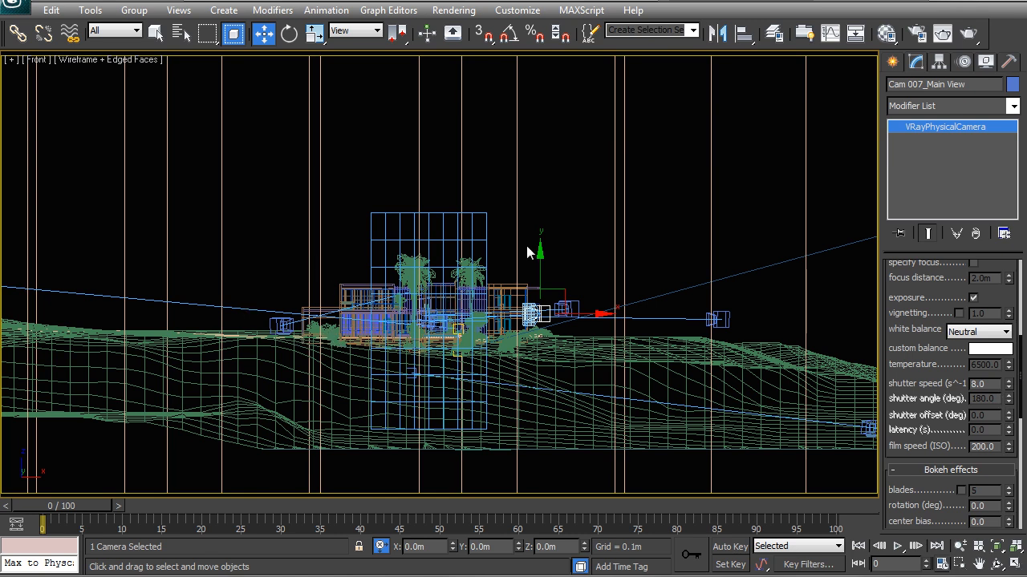
click(574, 210)
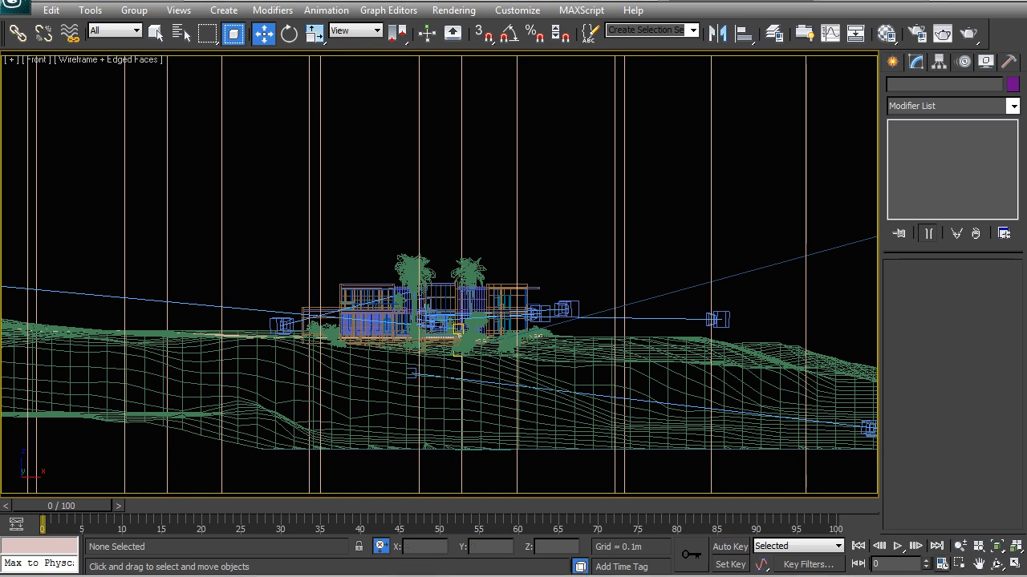
Step: Switch to Windows Photo Viewer, compare the test renders 04, 03_hdri mult 6 and 01_hdri mult 3, and close the viewer
key(alt+Tab)
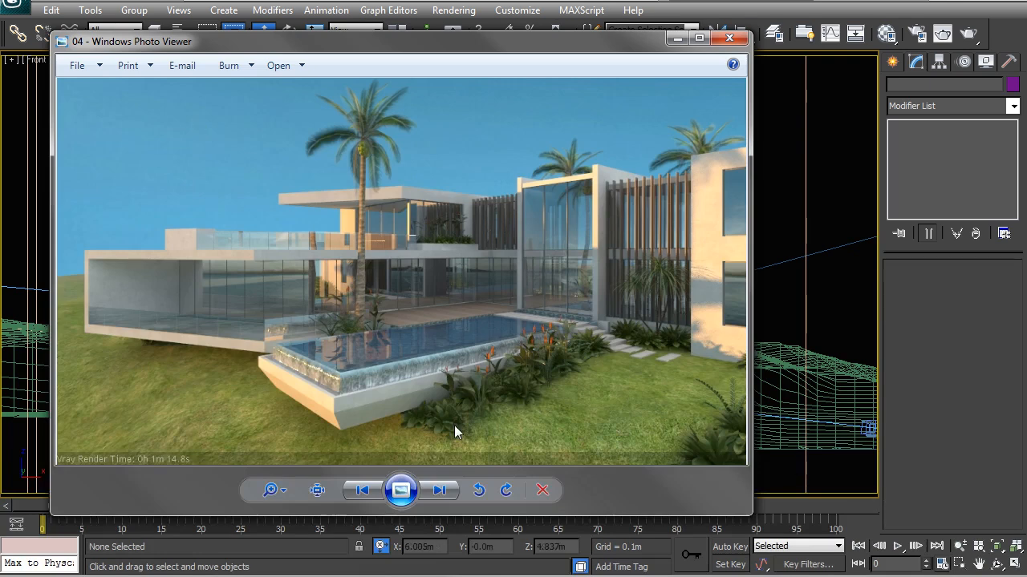
click(370, 494)
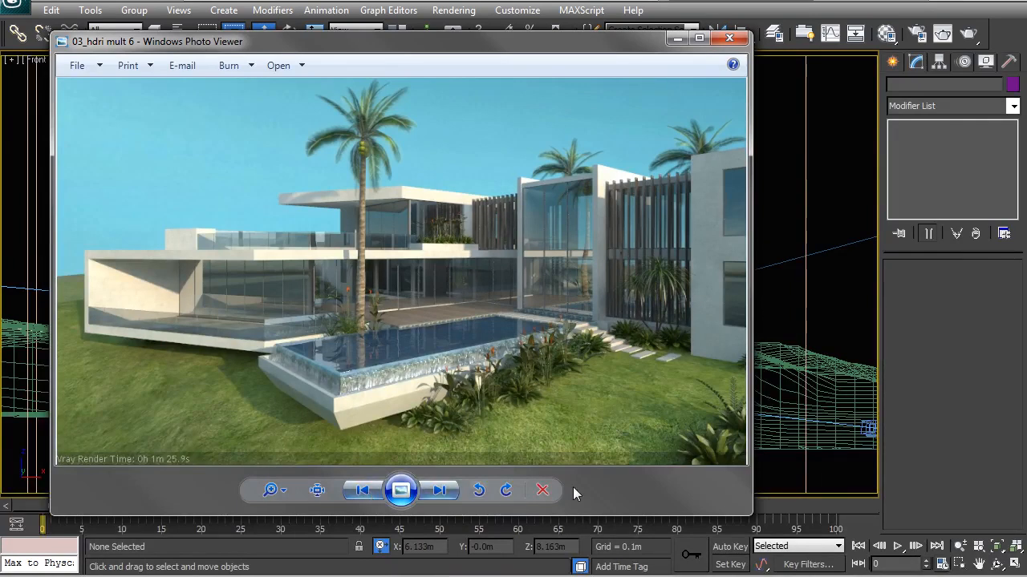
click(439, 492)
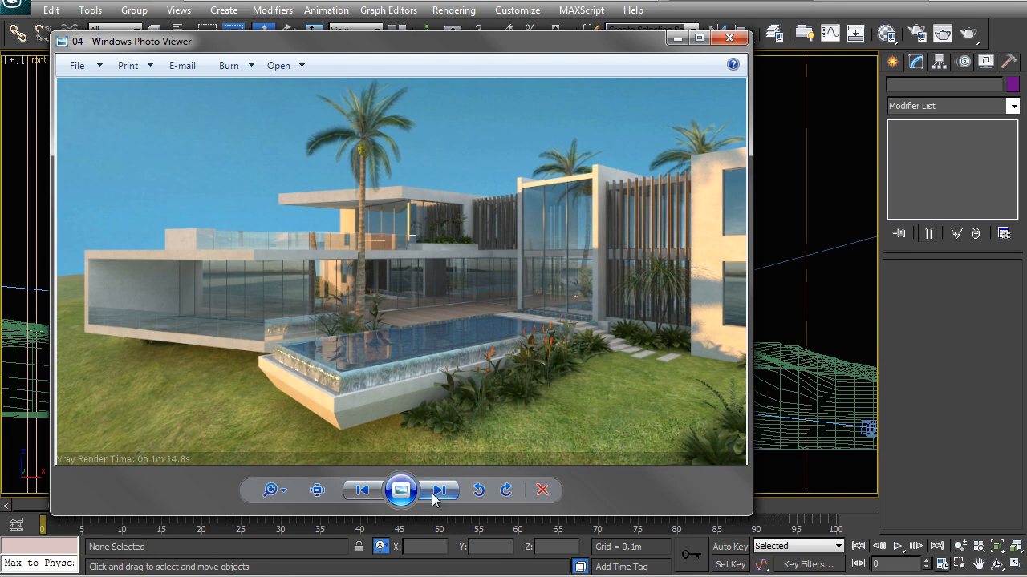
click(363, 491)
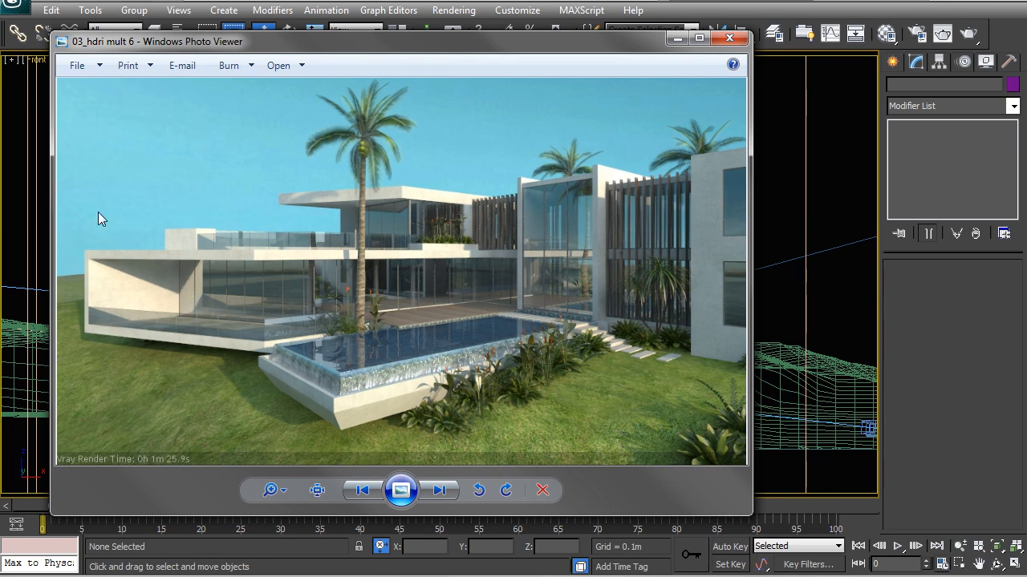
click(439, 490)
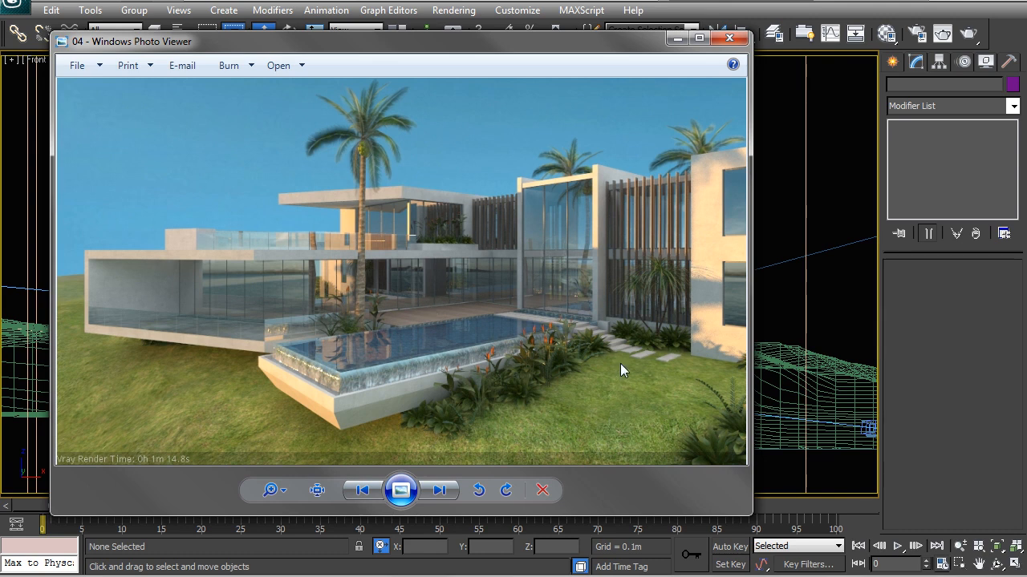
click(440, 490)
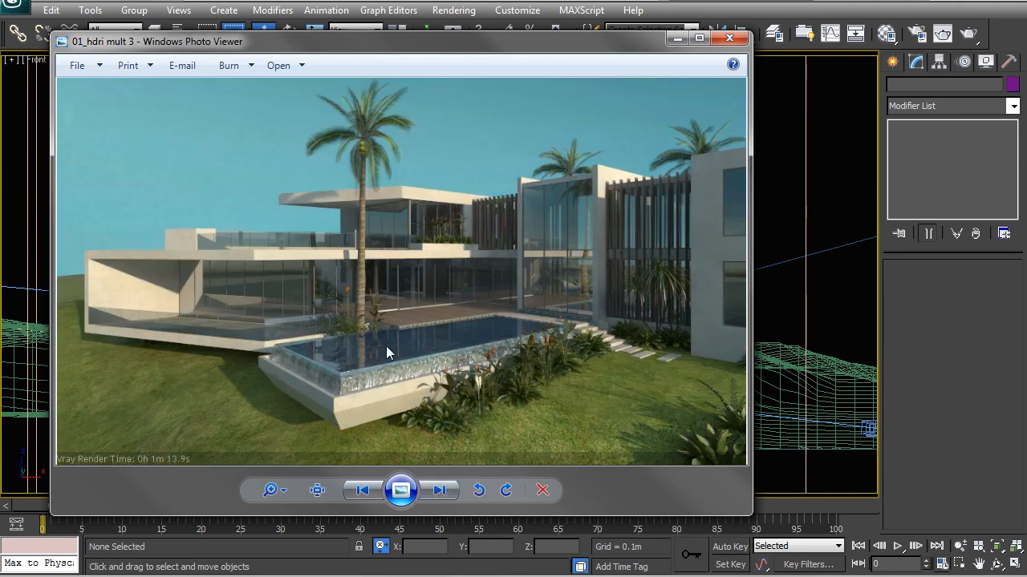
click(363, 491)
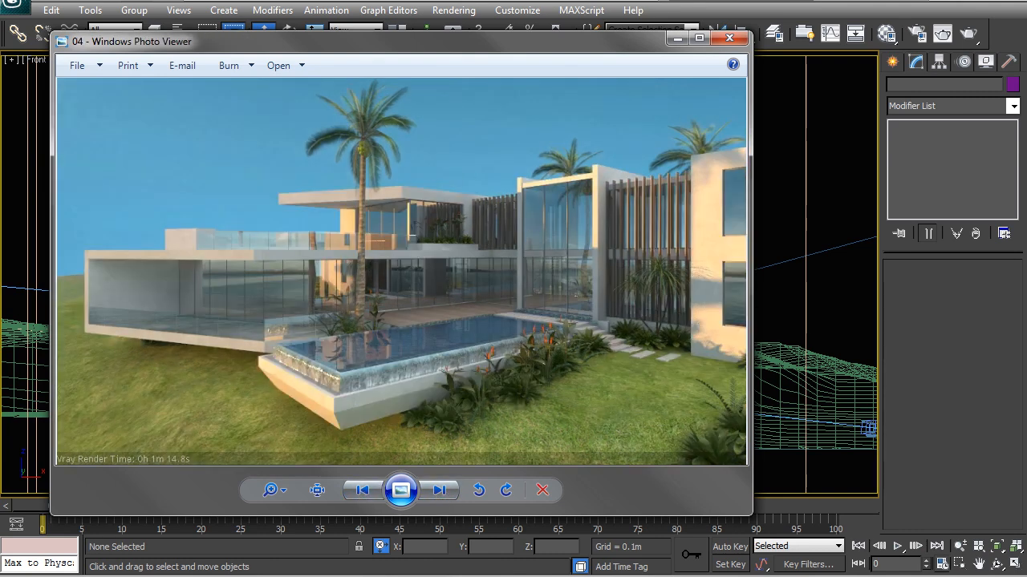
click(731, 40)
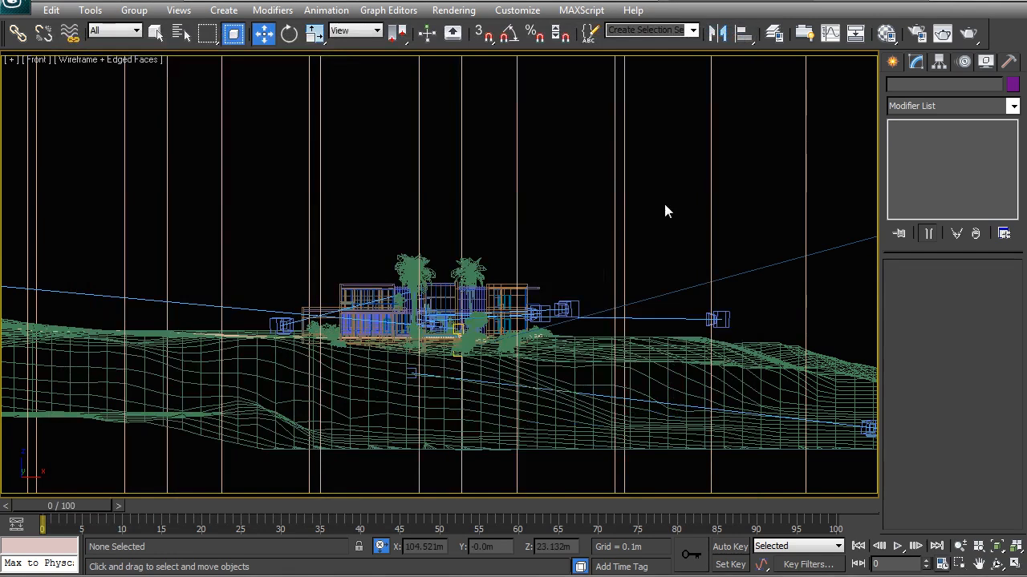
Step: Show the scene through the Cam 007_Main View camera in the viewport
key(c)
click(454, 233)
double_click(454, 234)
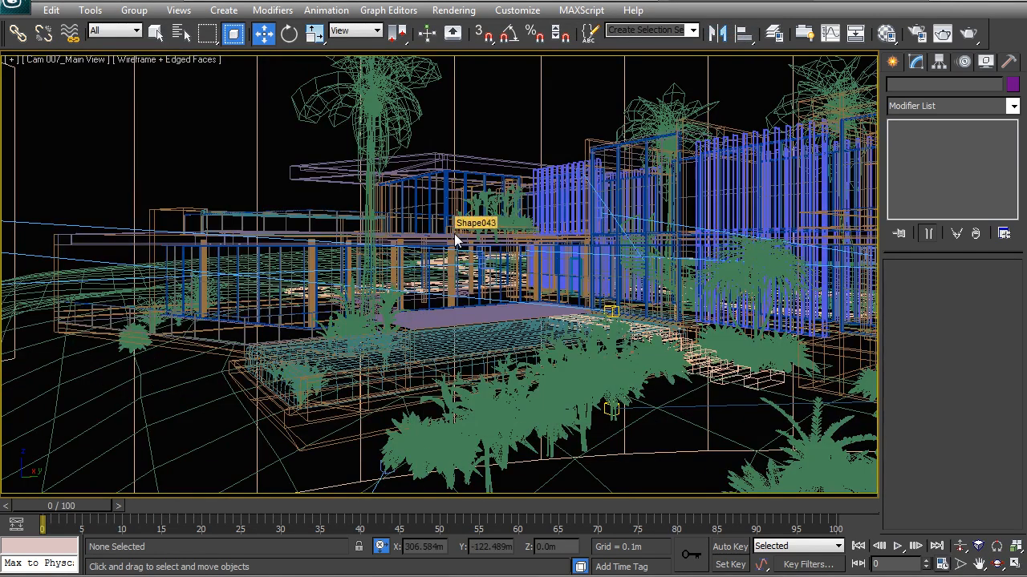
Step: Set the render output size to 3000 × 1500 with the image aspect locked in the render setup
key(F10)
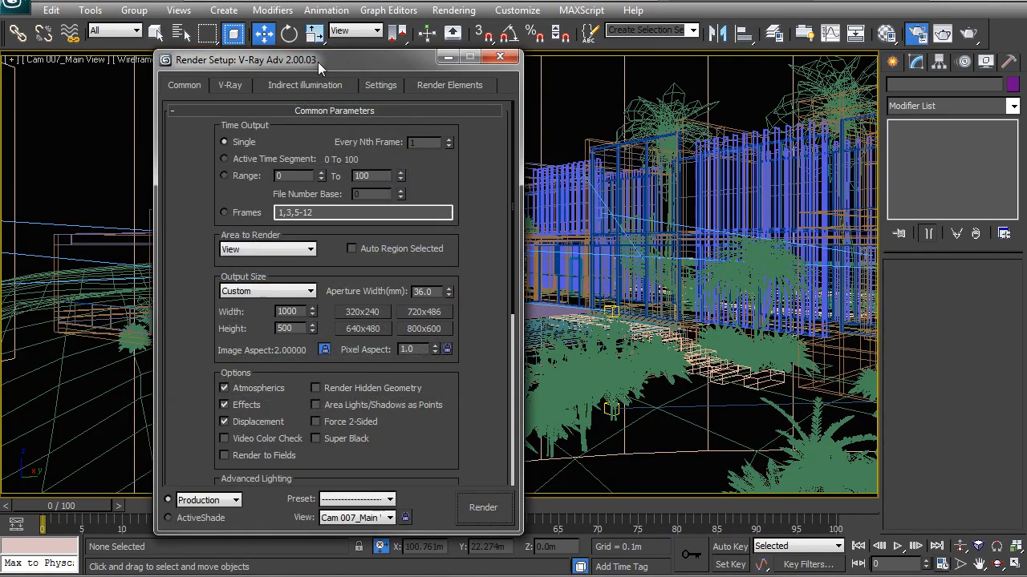
drag(318, 62, 335, 62)
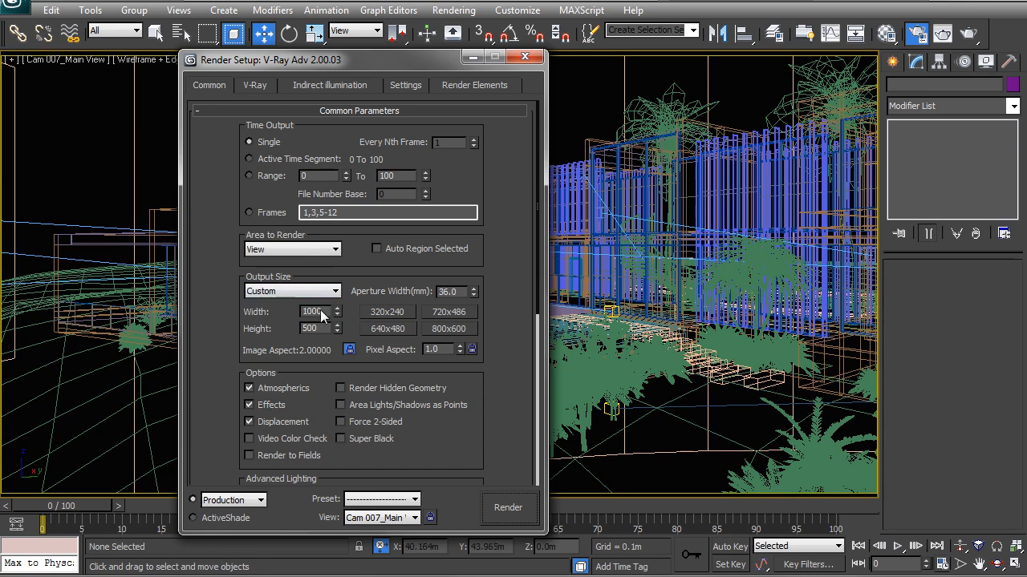
drag(322, 310, 277, 315)
text(30)
key(Return)
drag(412, 441, 429, 418)
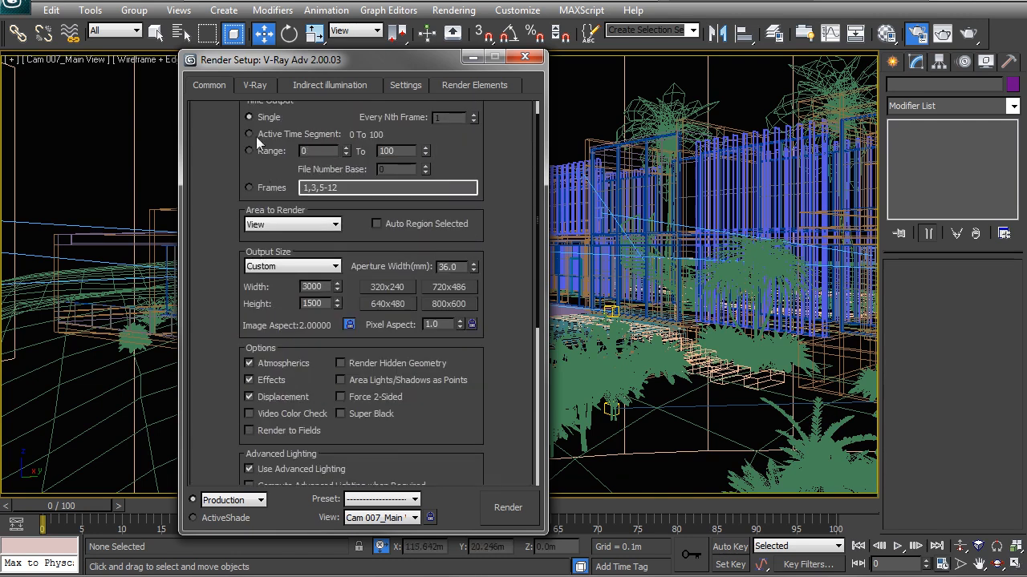
Step: Review the V-Ray global switches, image sampler and environment overrides, switching the antialiasing filter on and back off
click(254, 86)
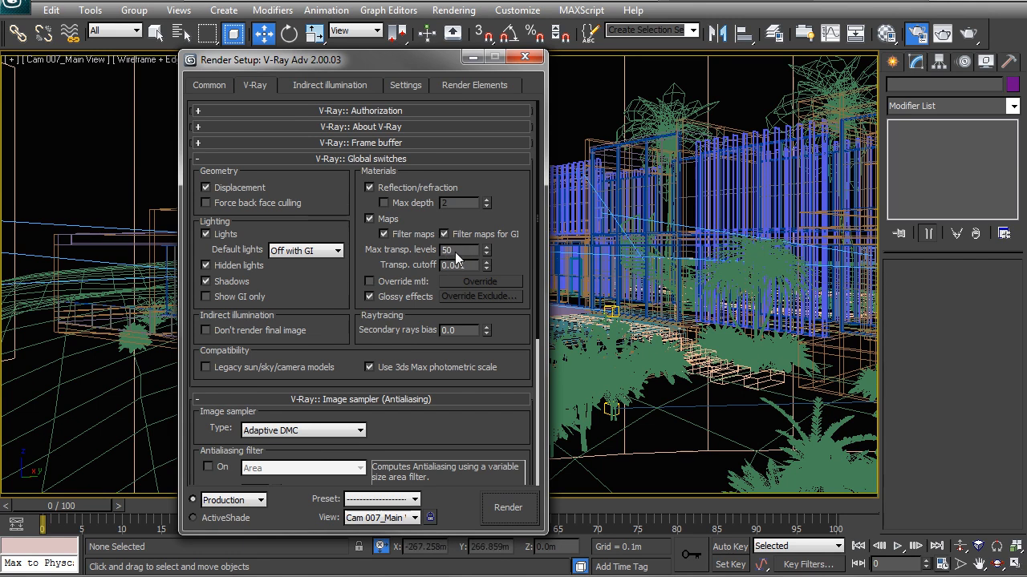
drag(429, 433, 417, 316)
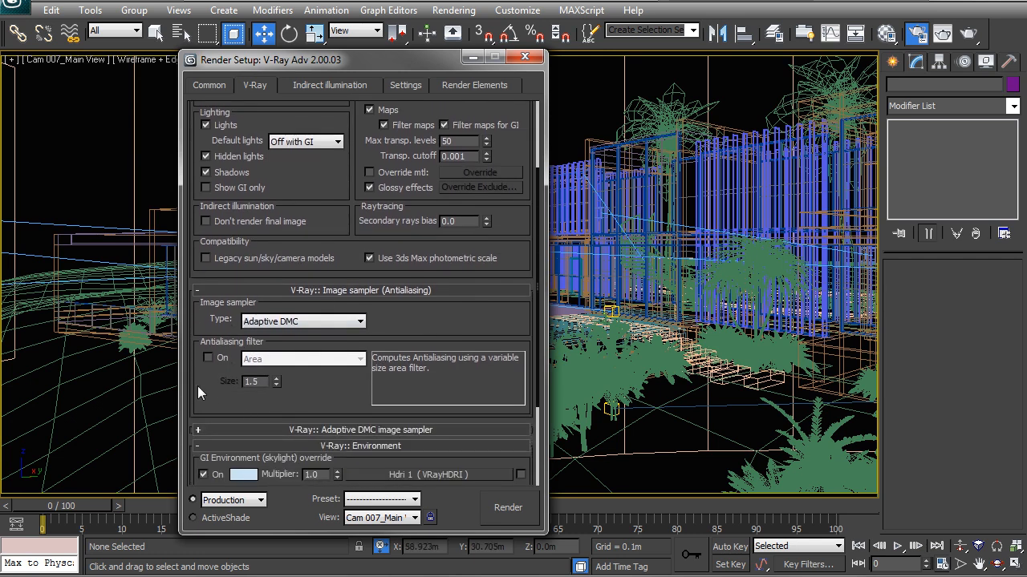
click(208, 357)
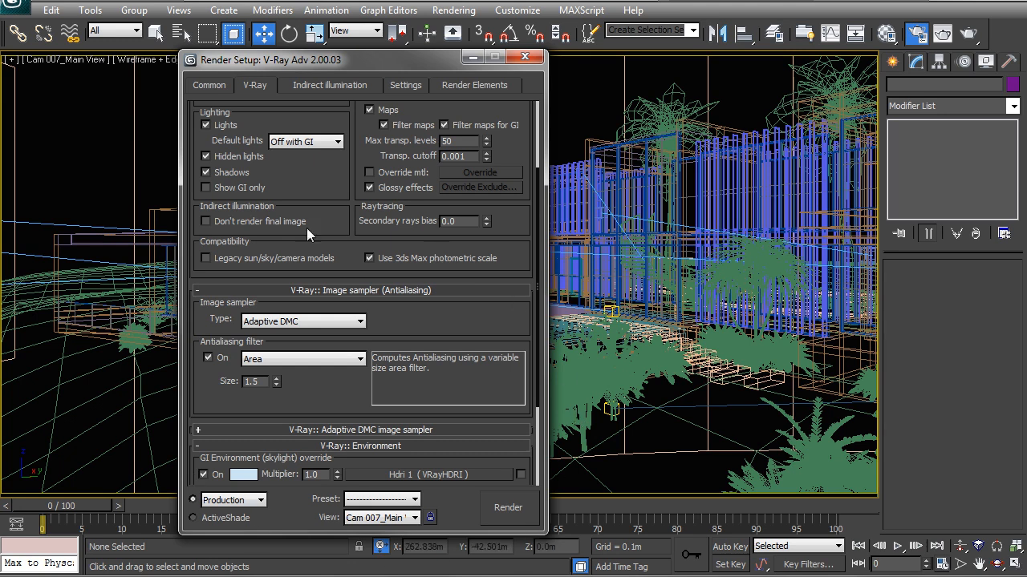
click(223, 359)
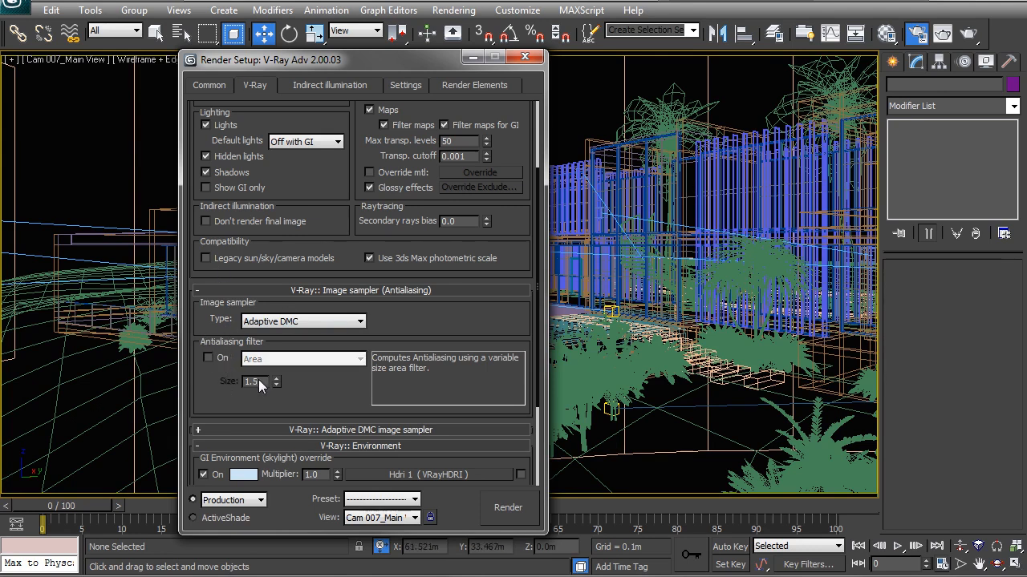
scroll(335, 291, down, 1)
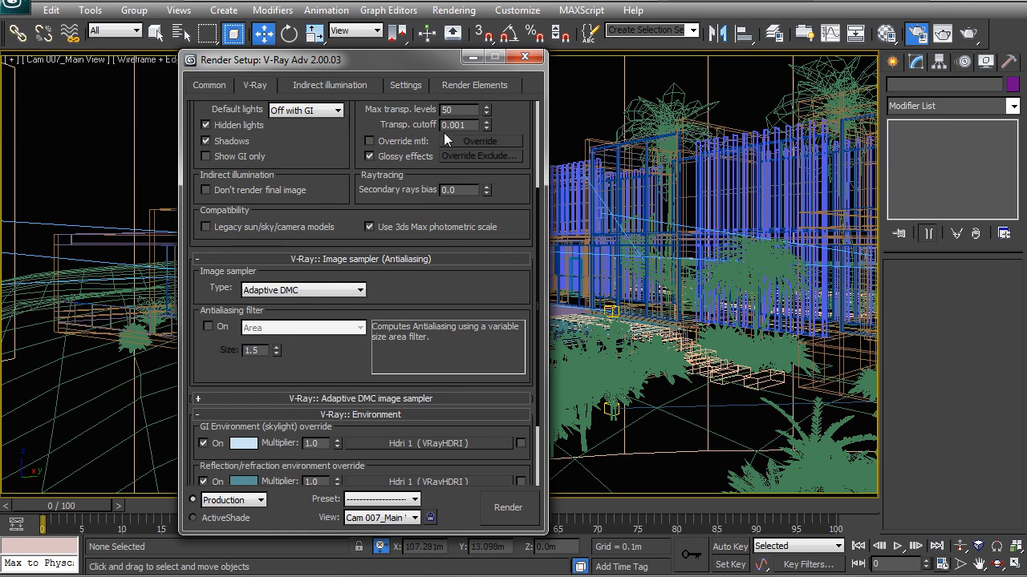
scroll(325, 330, down, 1)
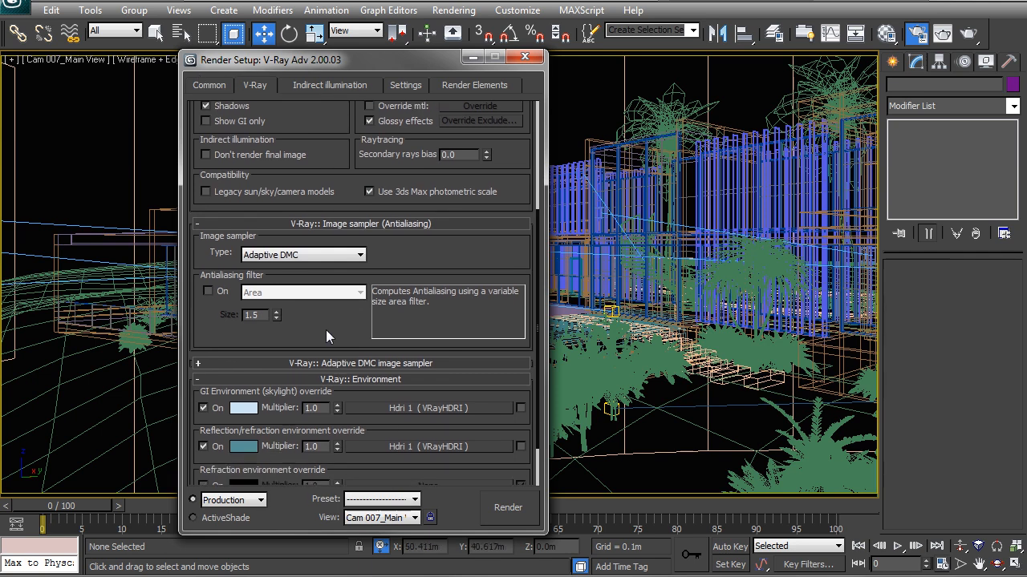
scroll(325, 328, down, 2)
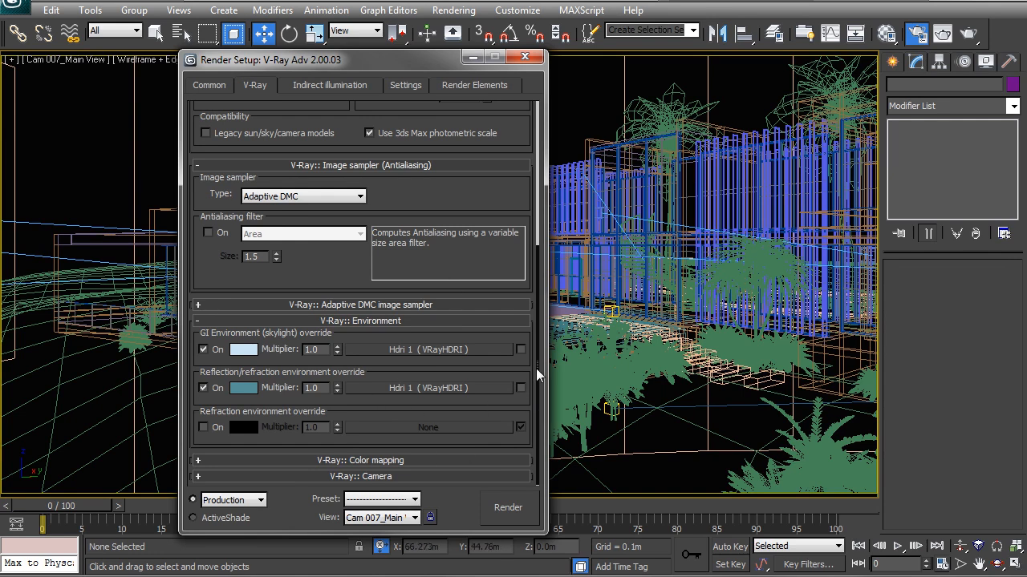
scroll(536, 368, up, 1)
Step: Set the irradiance map's built-in preset to Medium in the indirect illumination settings
click(343, 87)
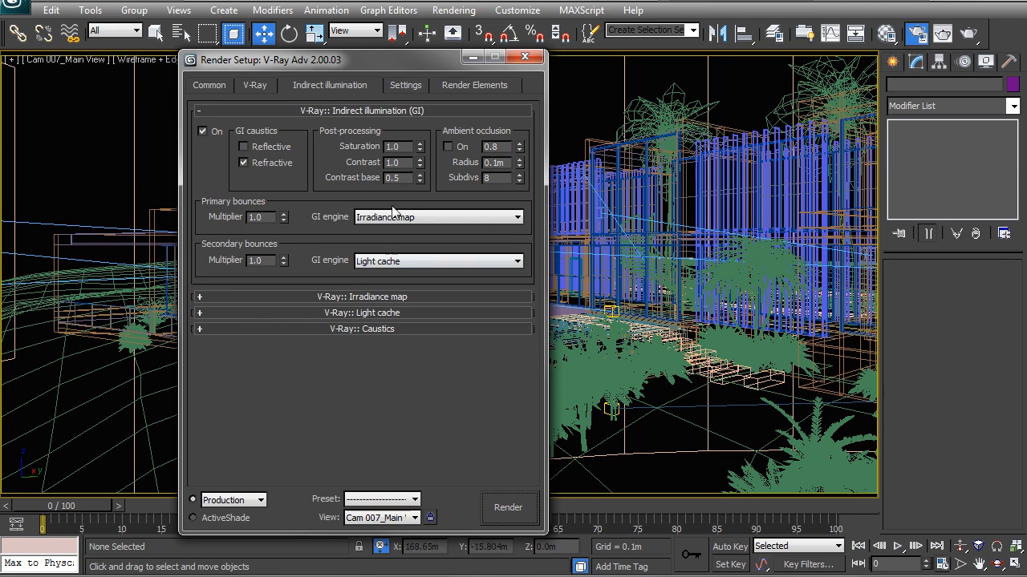
scroll(314, 297, down, 3)
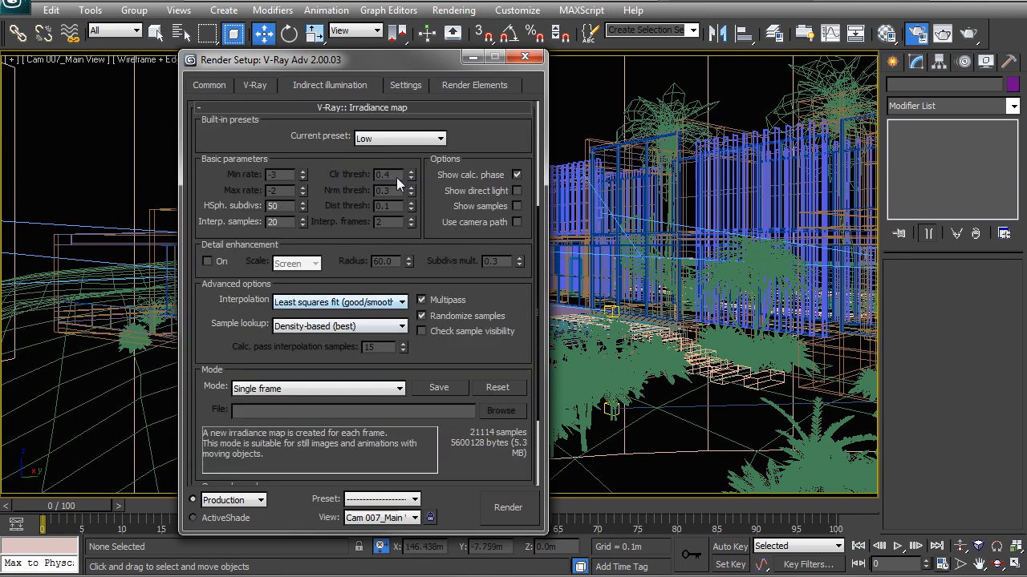
scroll(482, 135, up, 3)
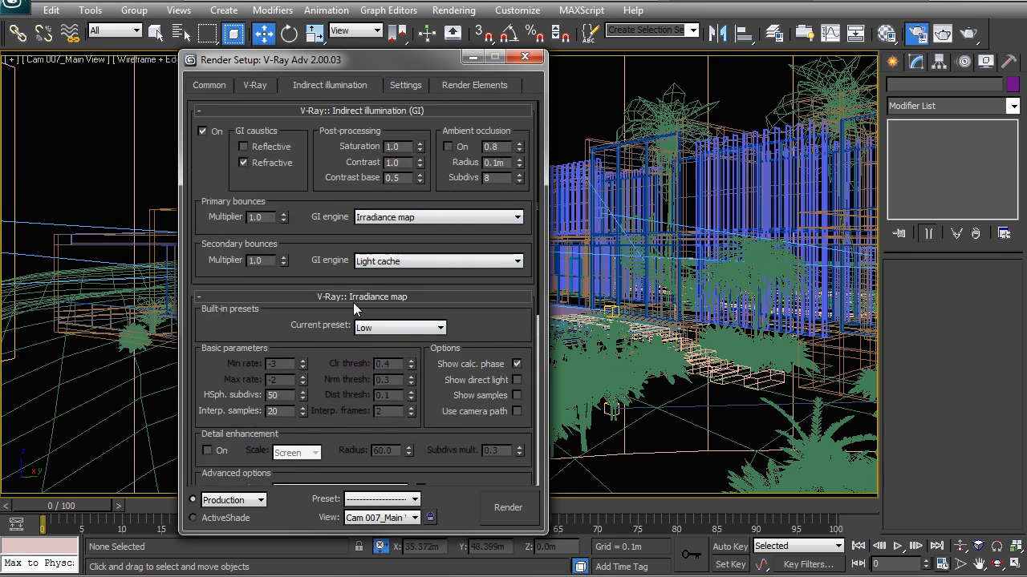
drag(514, 340, 381, 239)
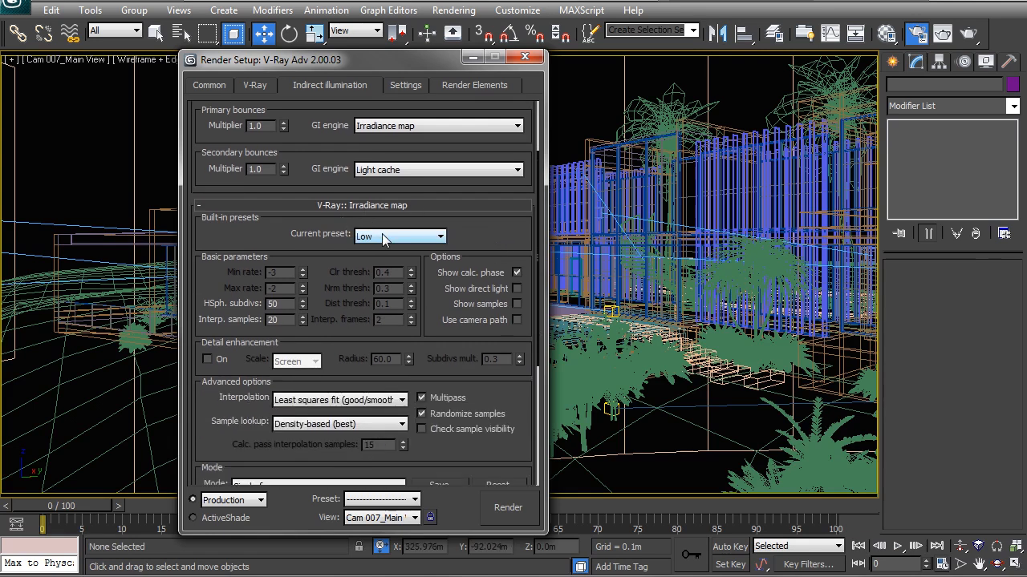
click(384, 235)
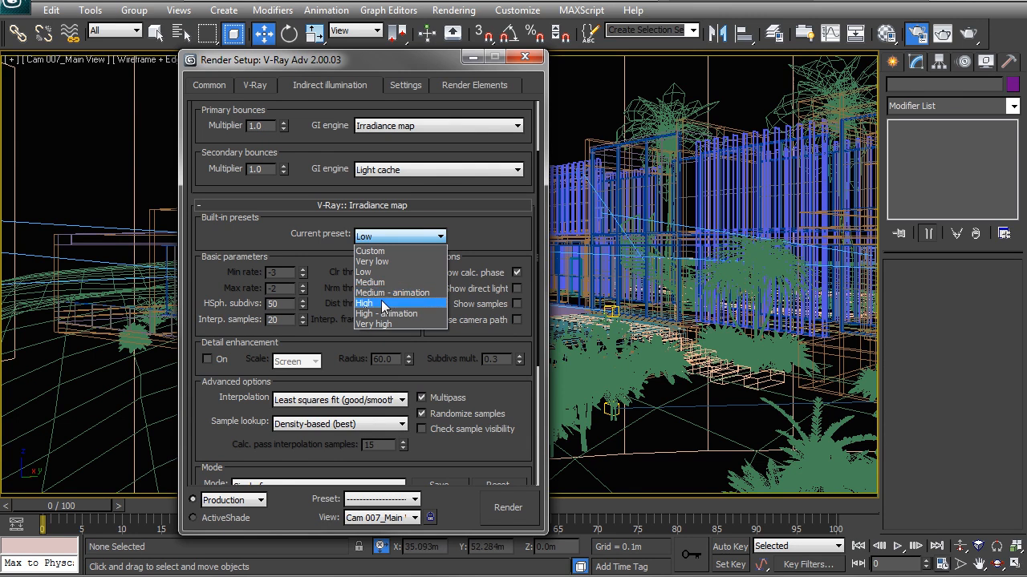
click(384, 283)
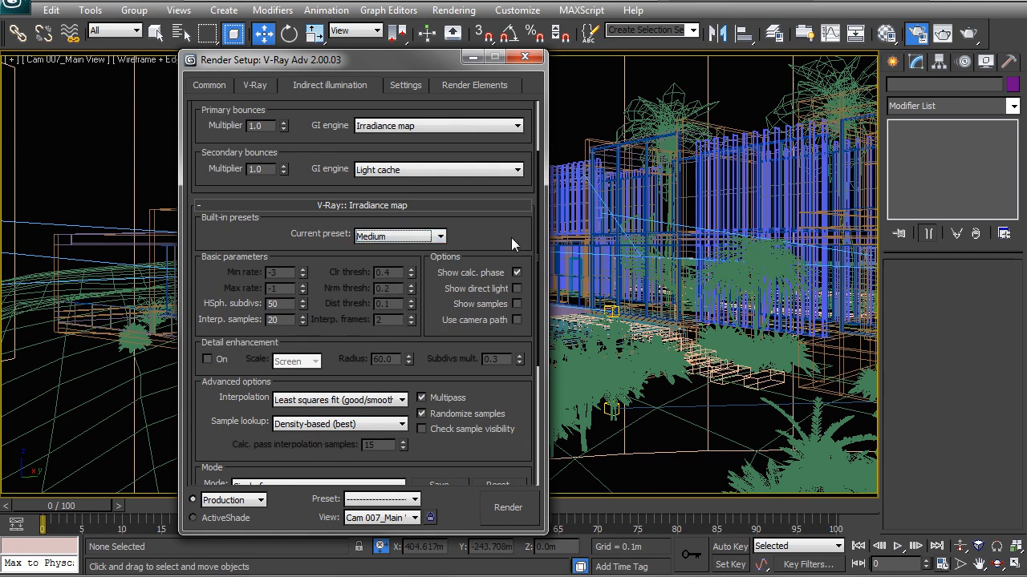
Step: Select the irradiance map's interpolation samples value for editing
scroll(512, 242, down, 2)
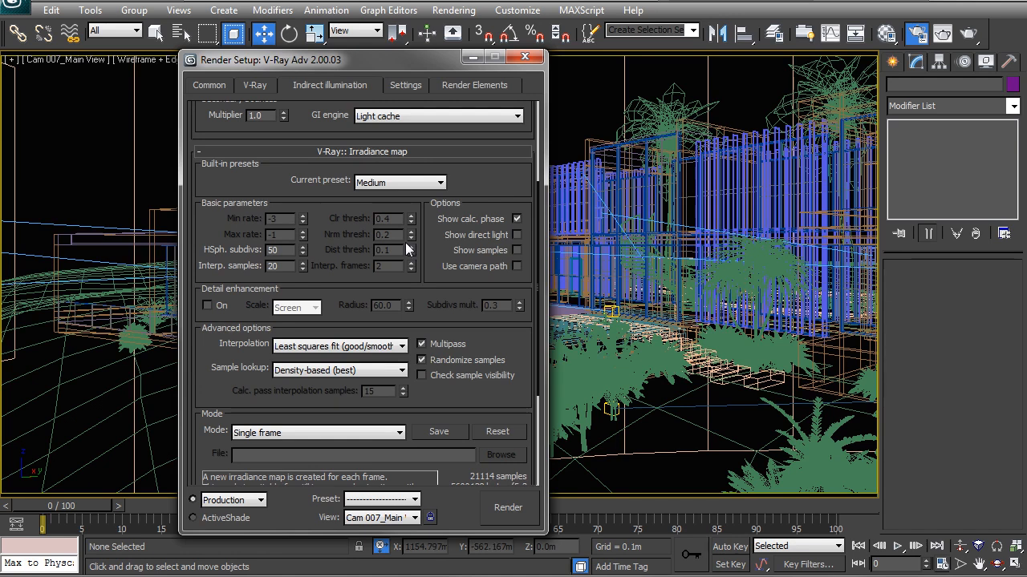
click(284, 267)
double_click(286, 267)
click(290, 267)
double_click(279, 268)
click(283, 270)
drag(284, 270, 263, 267)
Step: Expand the light cache settings and set the subdivs to 1000
scroll(337, 284, down, 1)
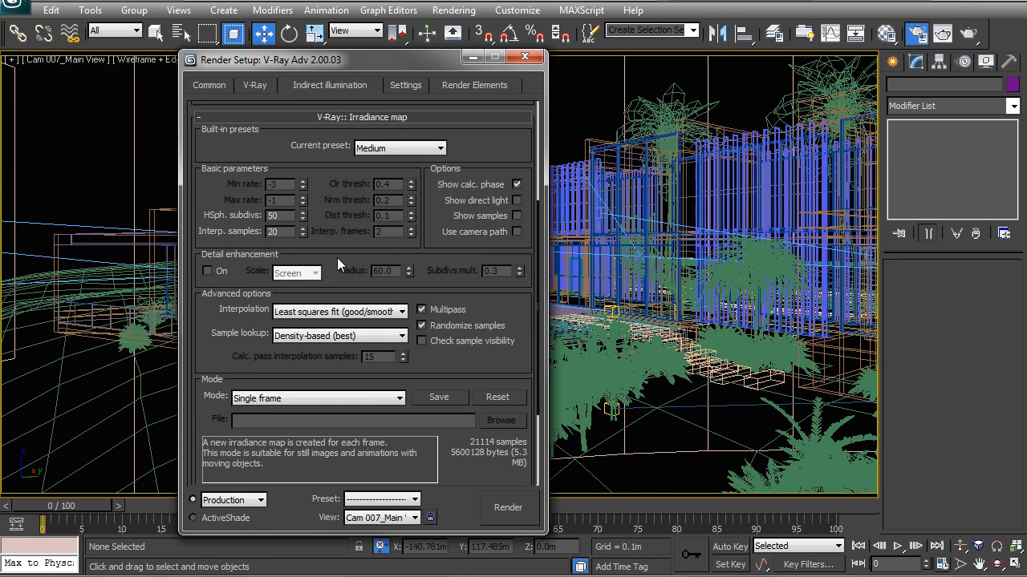
drag(474, 358, 480, 222)
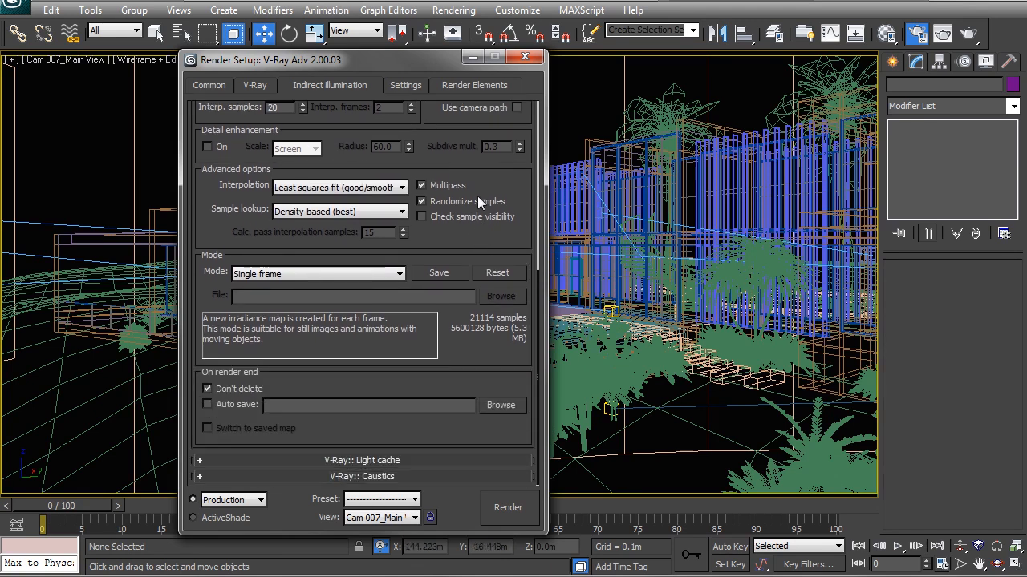
click(378, 461)
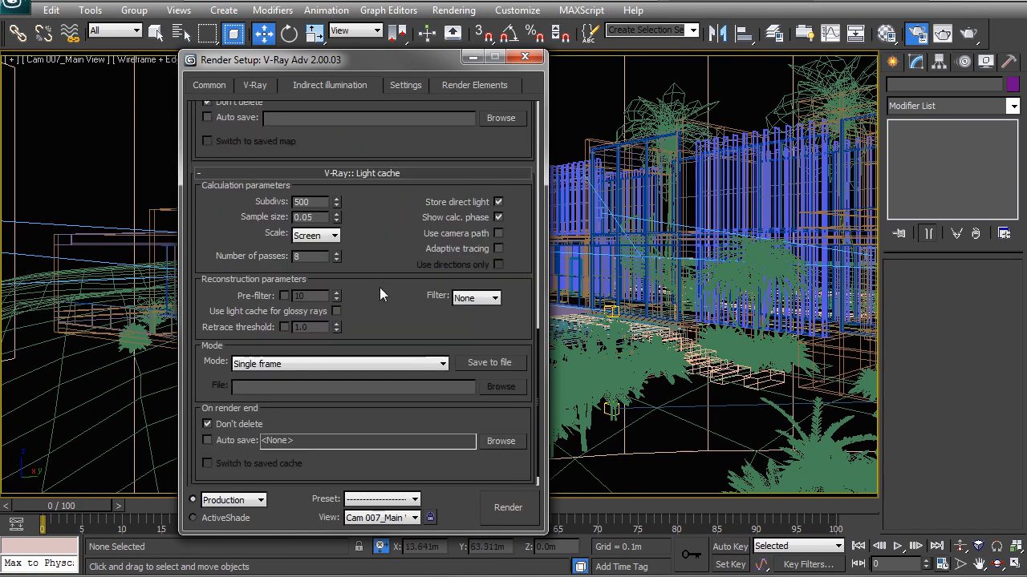
text(1000)
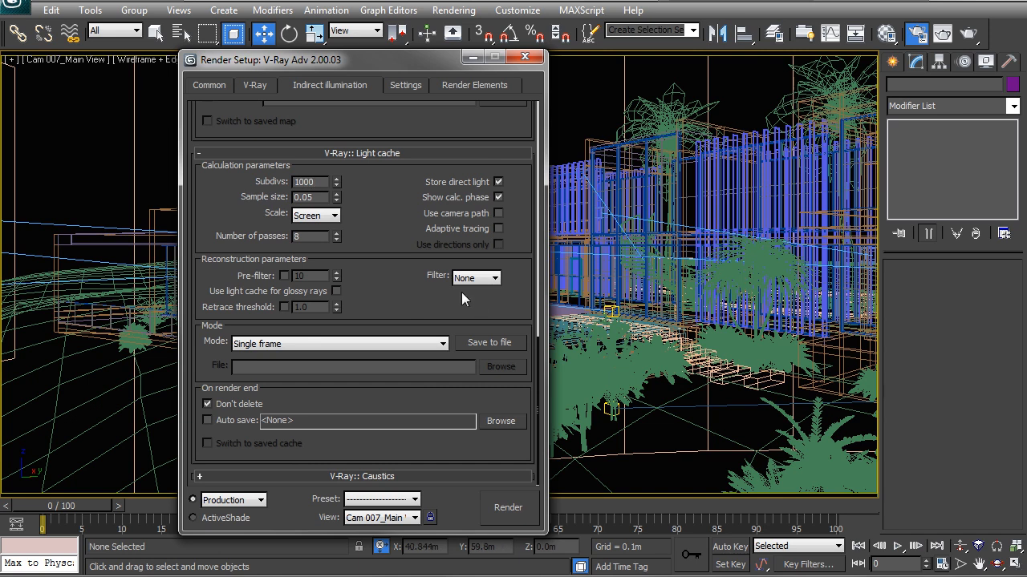
Step: Set the light cache sample size to 0.01
drag(313, 197, 308, 197)
text(1)
drag(312, 197, 307, 197)
click(387, 213)
Step: Set the light cache filter to Nearest with the pre-filter enabled, and bring up the DMC sampler and system settings
click(464, 279)
click(473, 304)
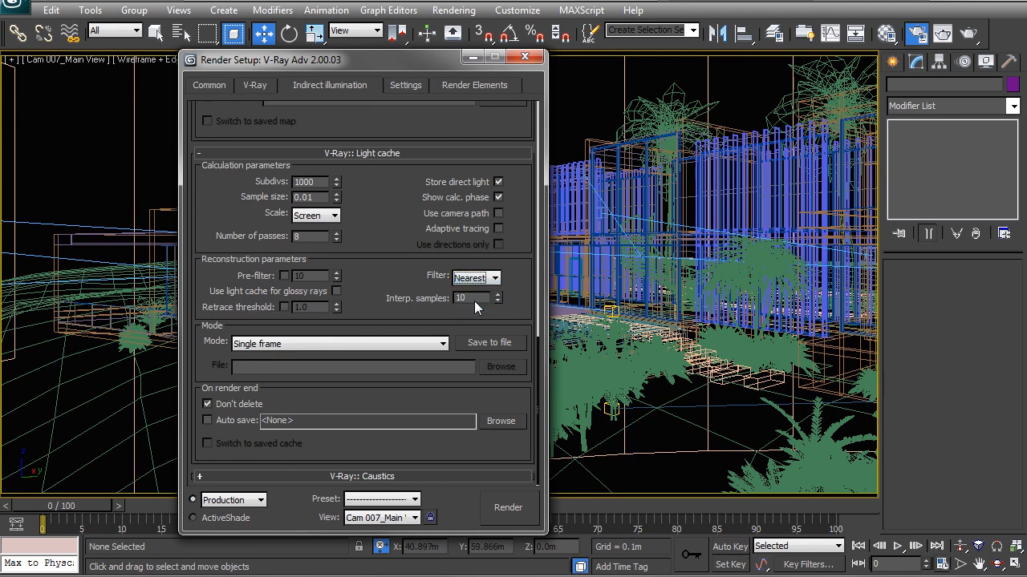
click(282, 276)
click(400, 88)
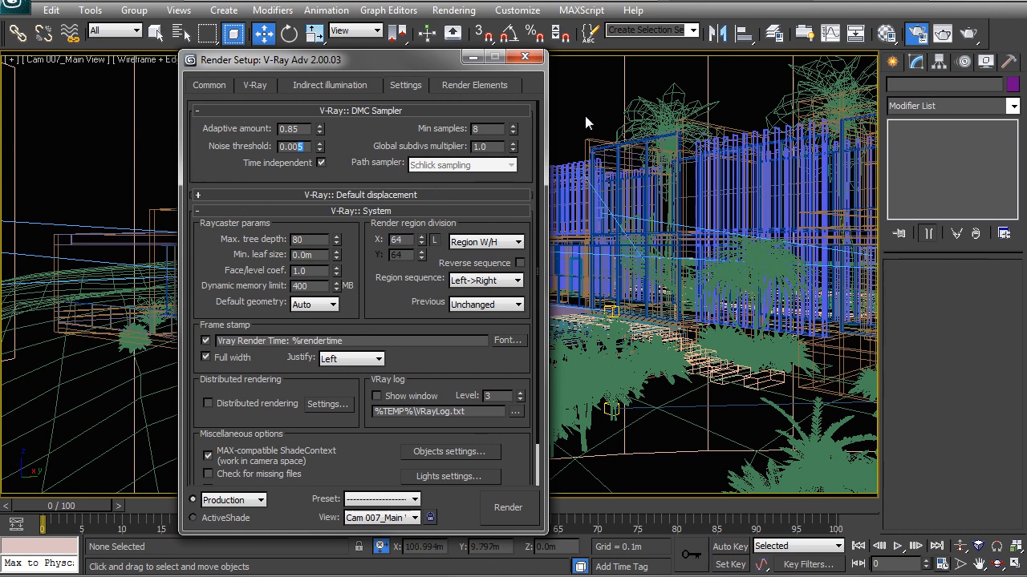
Step: Select the Frames material in the Material Editor, enter 0.6 as its reflection glossiness and close the editor
key(m)
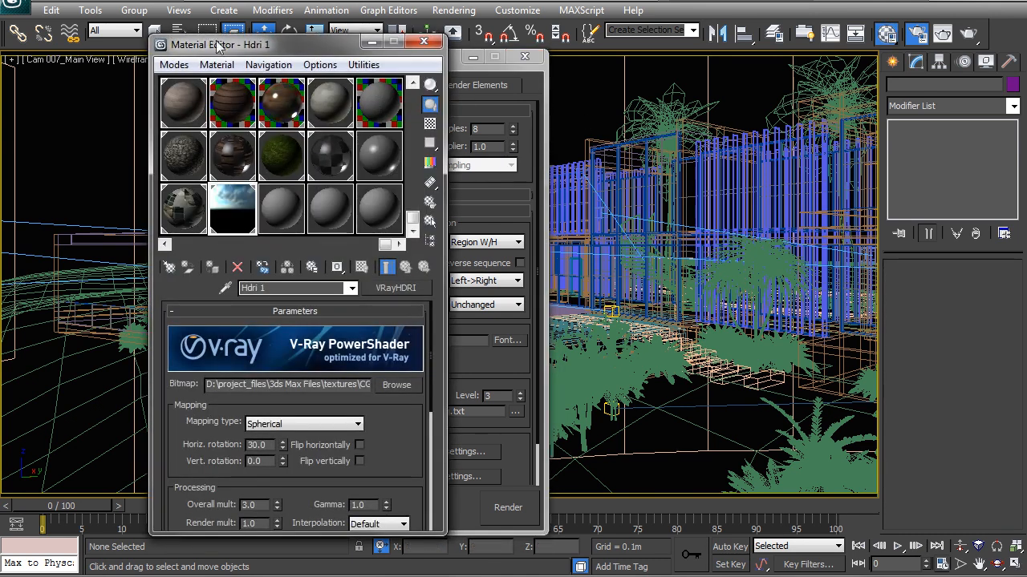
drag(217, 46, 524, 93)
scroll(581, 197, up, 3)
click(501, 152)
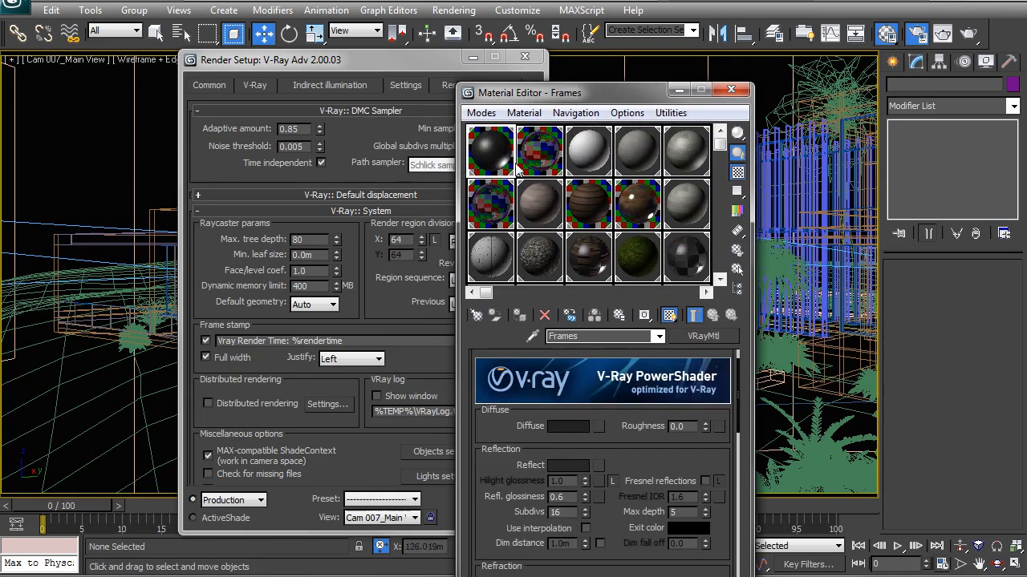
click(559, 498)
text(0.6)
drag(617, 92, 622, 74)
click(731, 71)
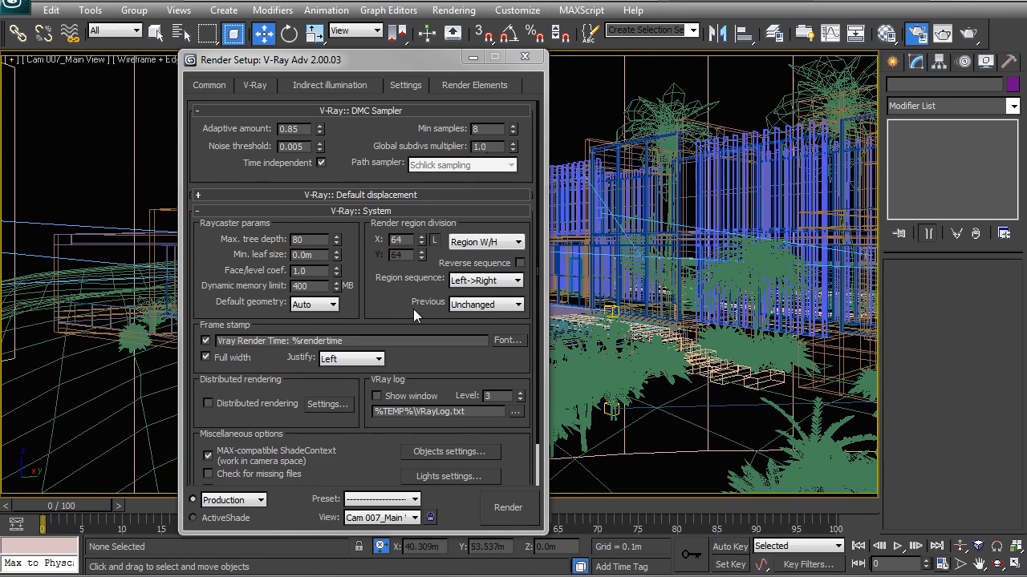
Step: Browse the available V-Ray render elements, including VRayObjectID, VRayAlpha and VRayMtlID, without adding any
scroll(397, 241, down, 2)
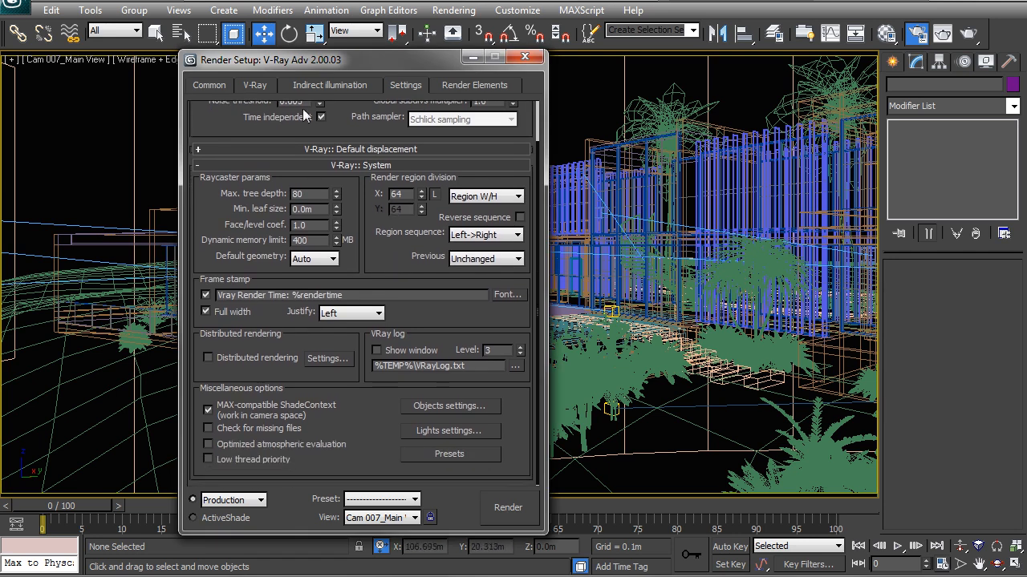
click(459, 85)
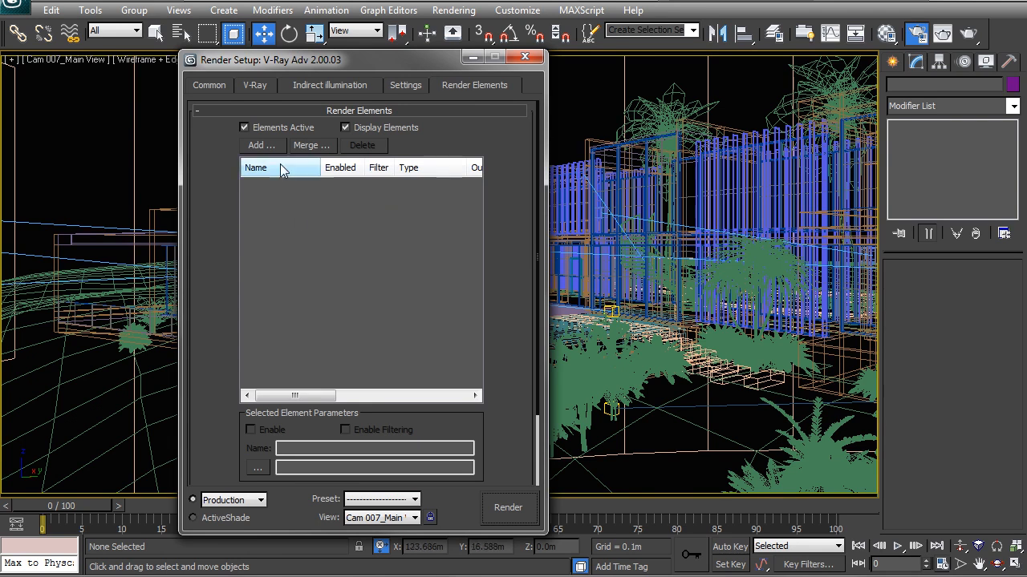
click(268, 148)
drag(407, 155, 414, 155)
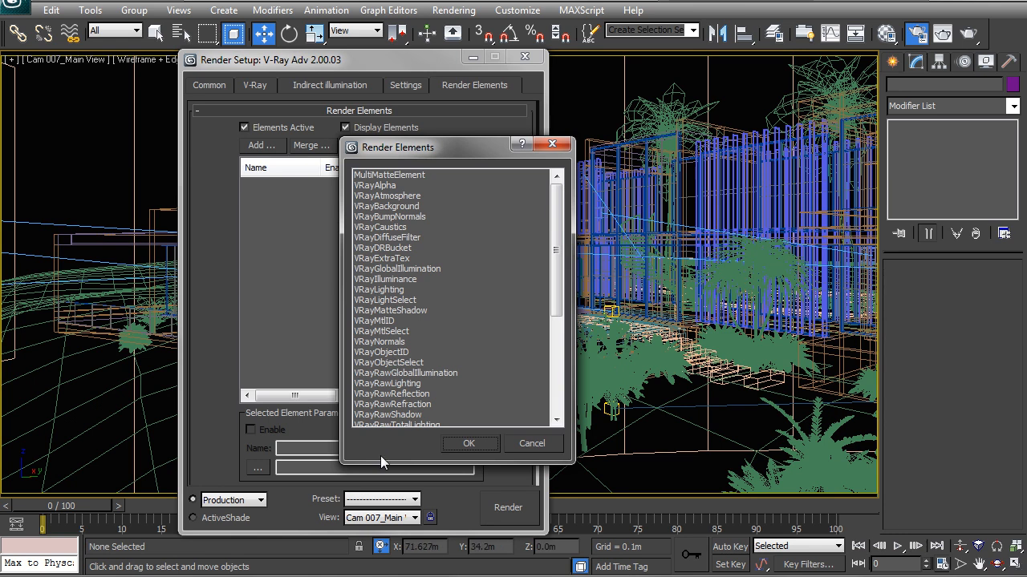
click(388, 352)
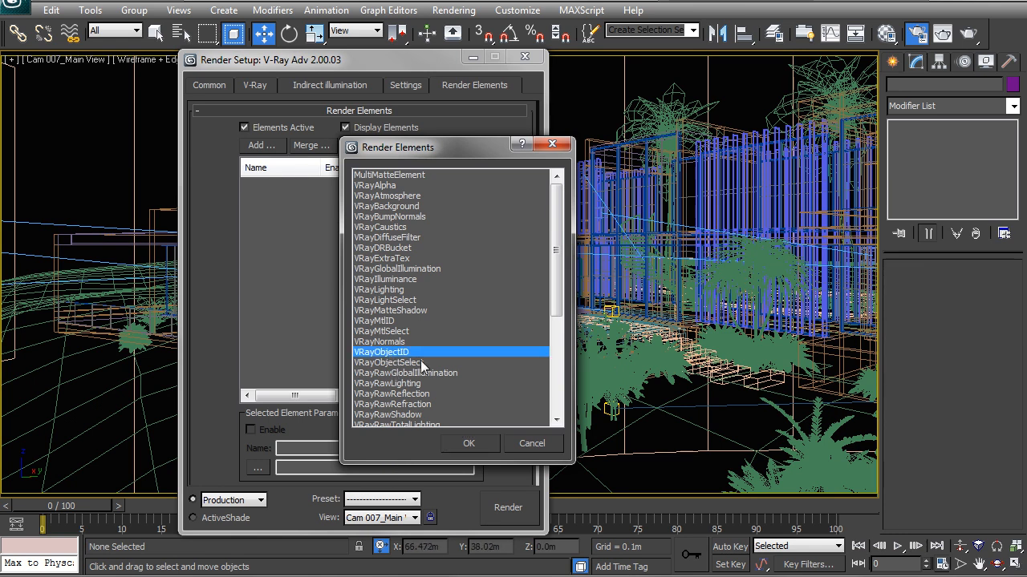
click(379, 186)
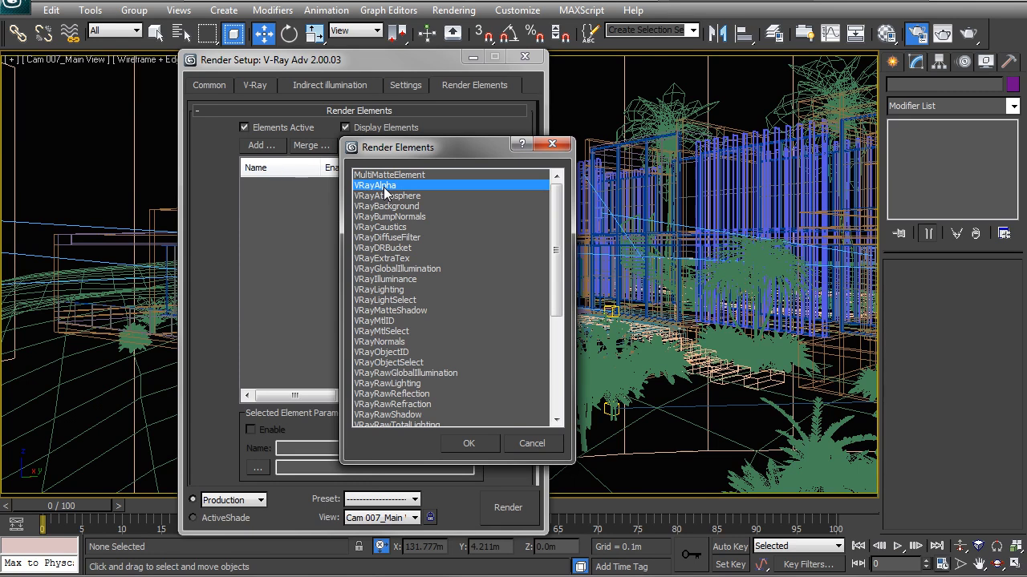
click(372, 322)
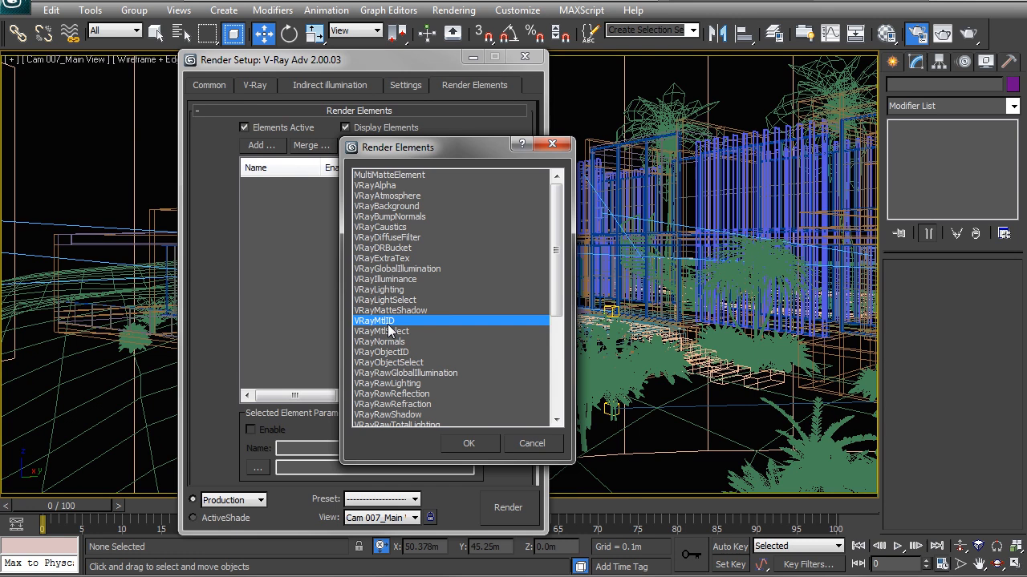
drag(557, 261, 561, 377)
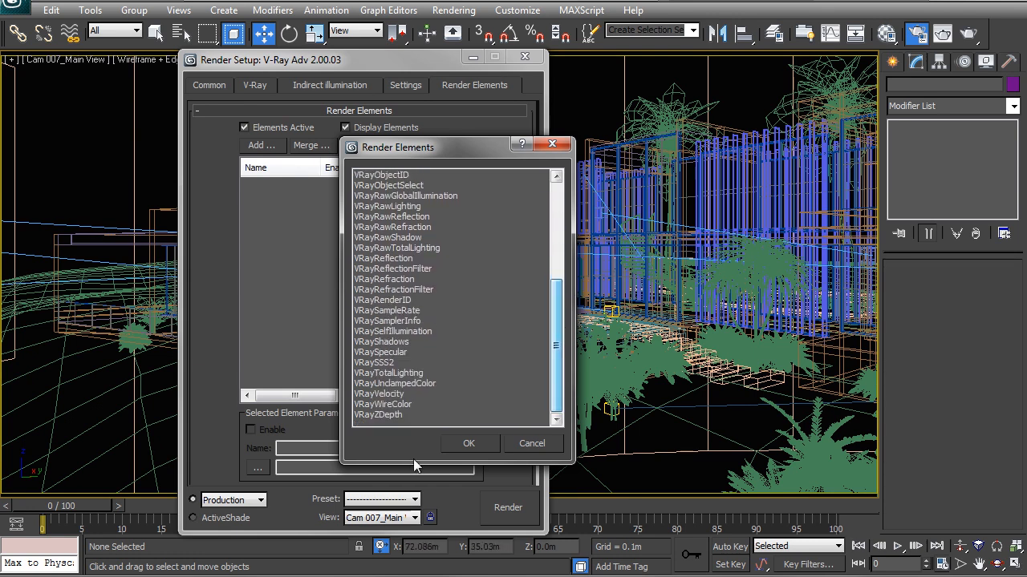
click(529, 445)
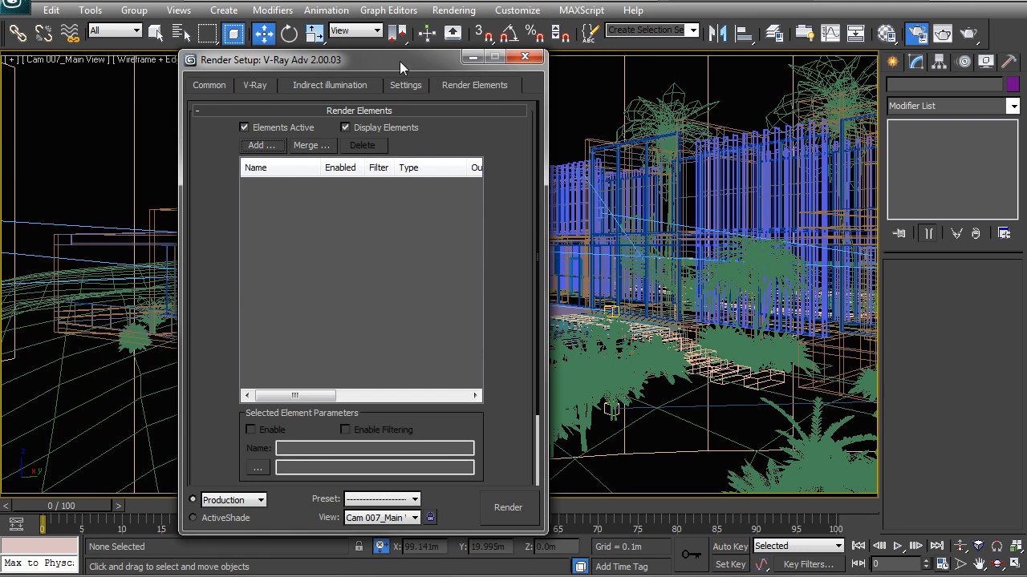
drag(400, 61, 407, 45)
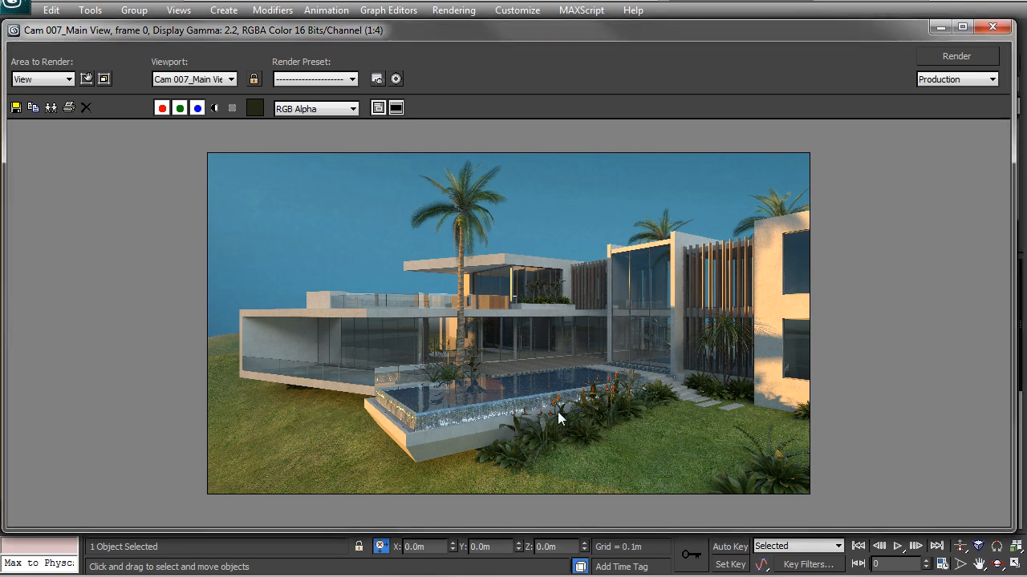
Step: Examine the pool, plants and ground-floor glazing frames in the Cam 007_Main View render up close for noise
scroll(562, 417, up, 2)
scroll(560, 401, up, 1)
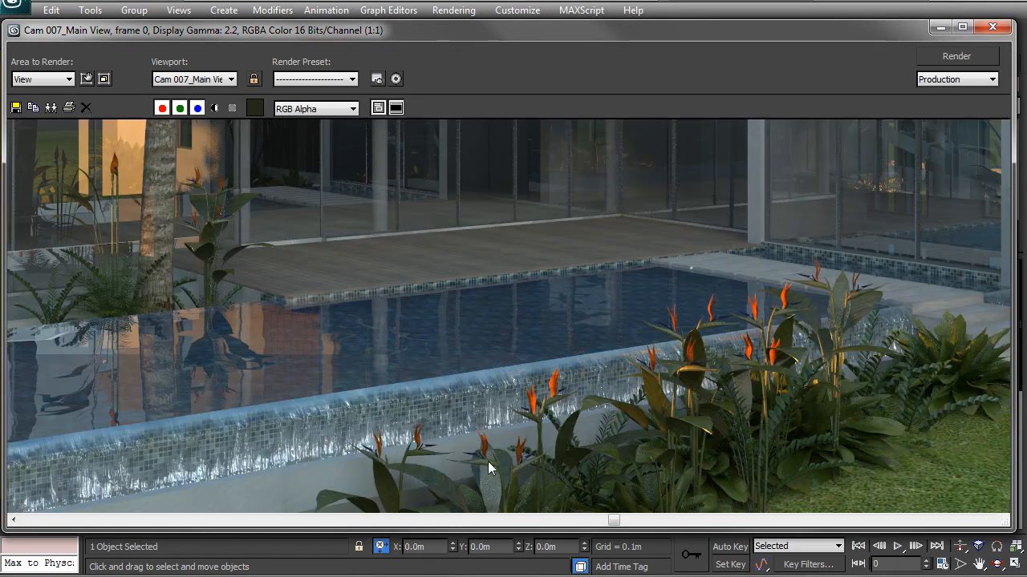
middle_drag(488, 461, 449, 575)
middle_drag(444, 287, 458, 351)
scroll(458, 350, up, 1)
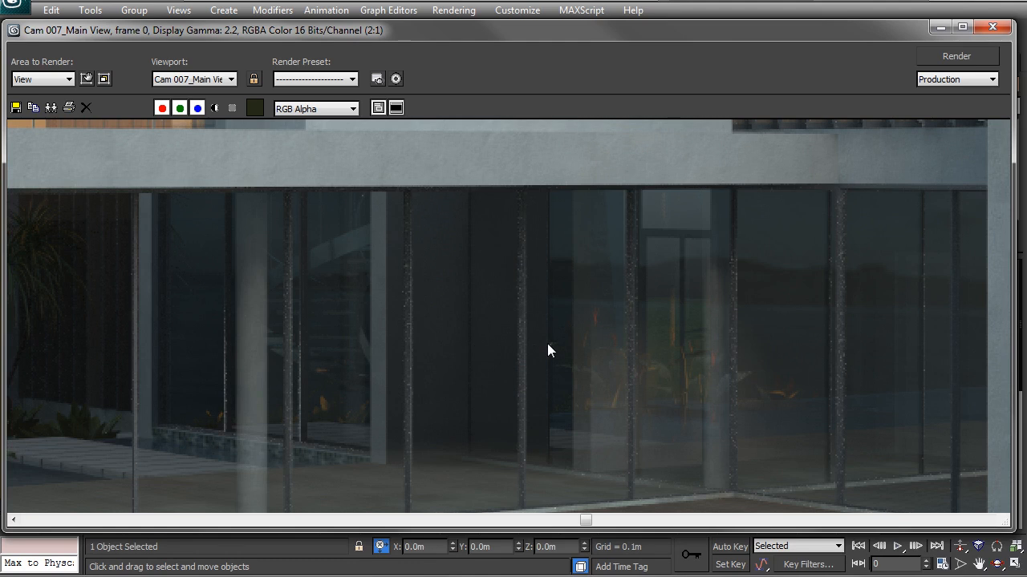
middle_drag(722, 372, 461, 337)
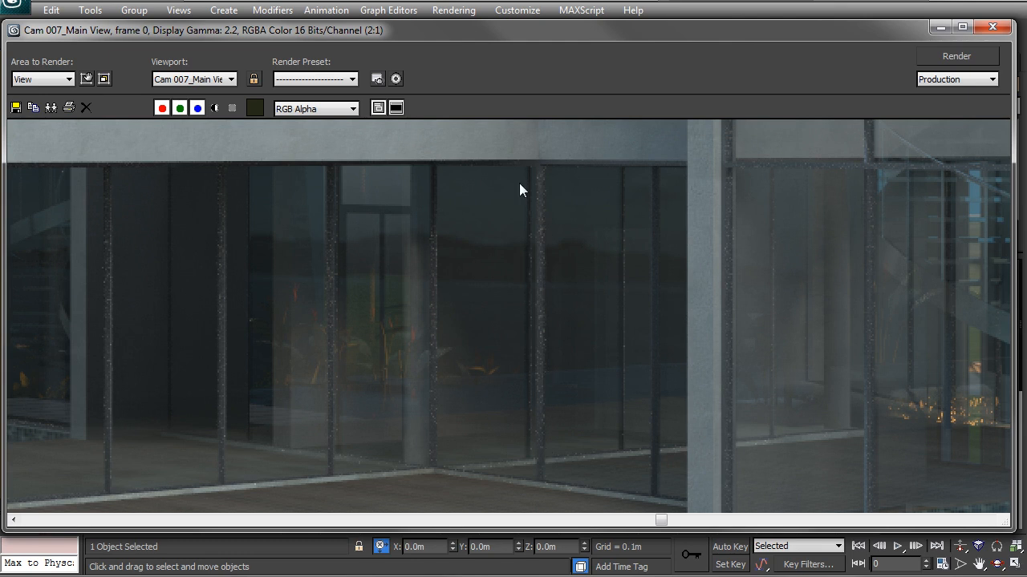
middle_drag(245, 368, 497, 356)
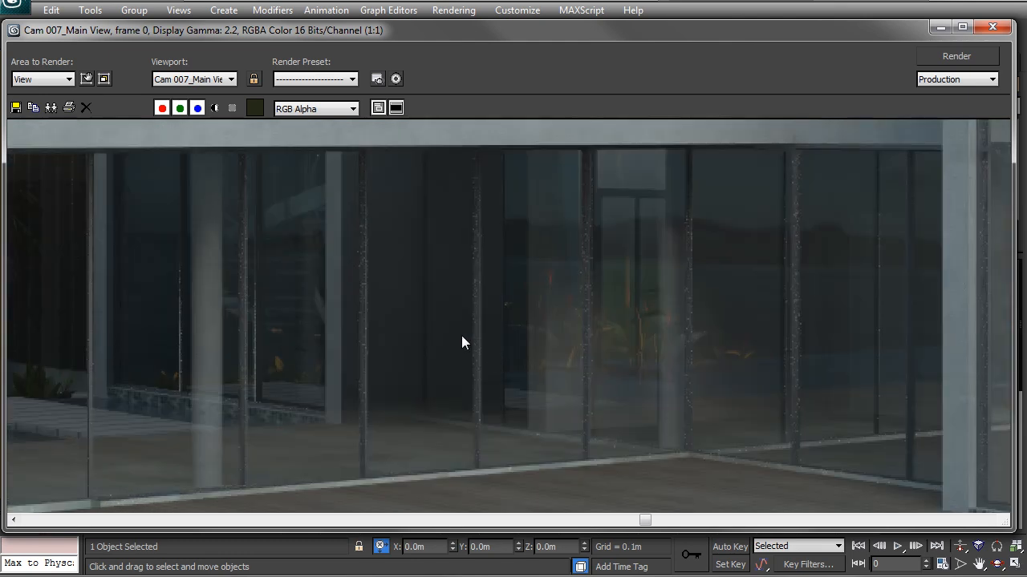
scroll(461, 335, down, 1)
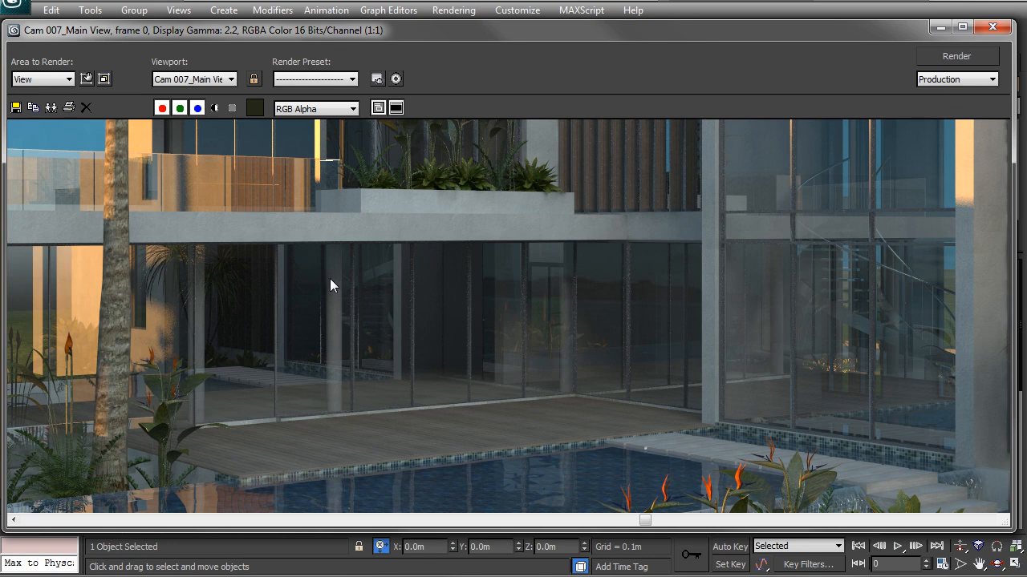
Step: Examine the terrace, upper-floor planter and vertical timber screen in the rendered image up close
middle_drag(287, 320, 447, 324)
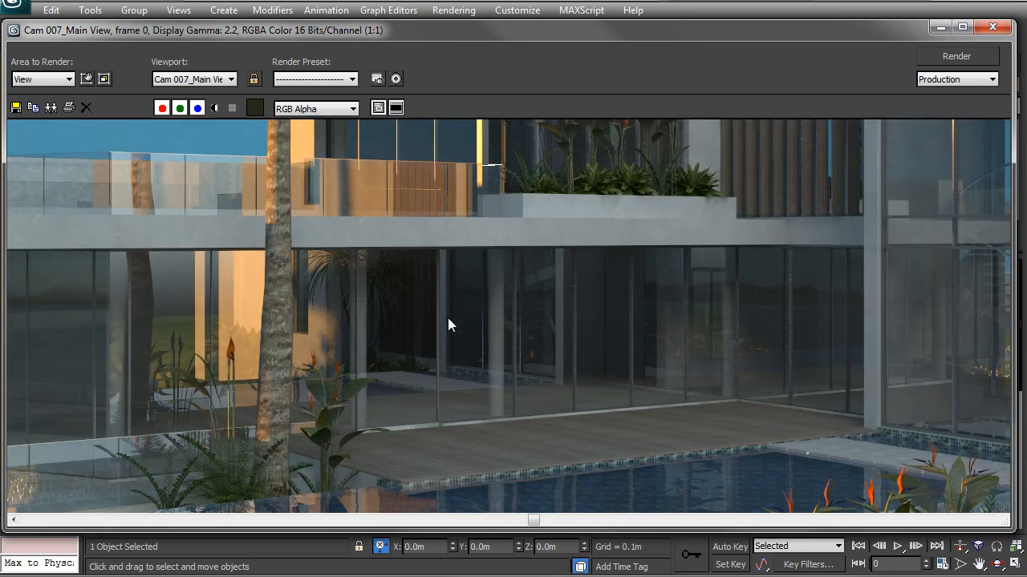
middle_drag(639, 196, 601, 298)
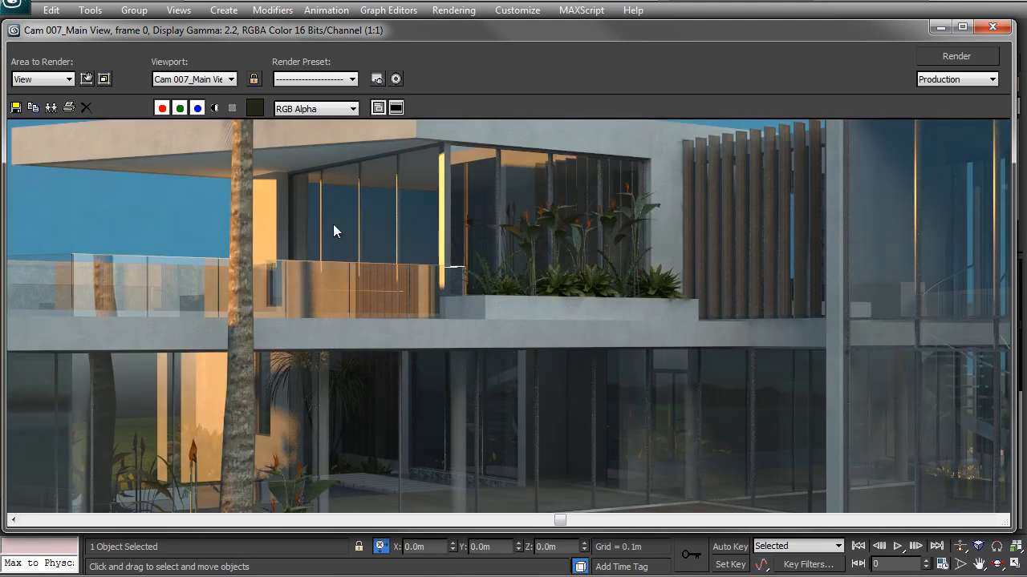
middle_drag(334, 225, 377, 308)
scroll(766, 343, up, 1)
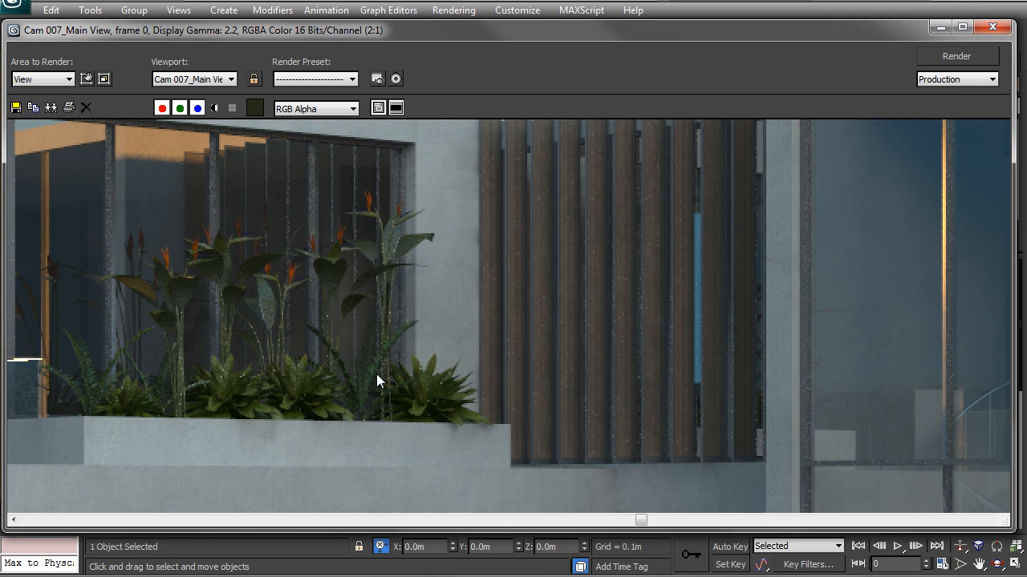
Step: Check the Grass_planters and Screen Multi materials and the Frames sub-material of Glass Doors in the Material Editor
drag(327, 35, 359, 230)
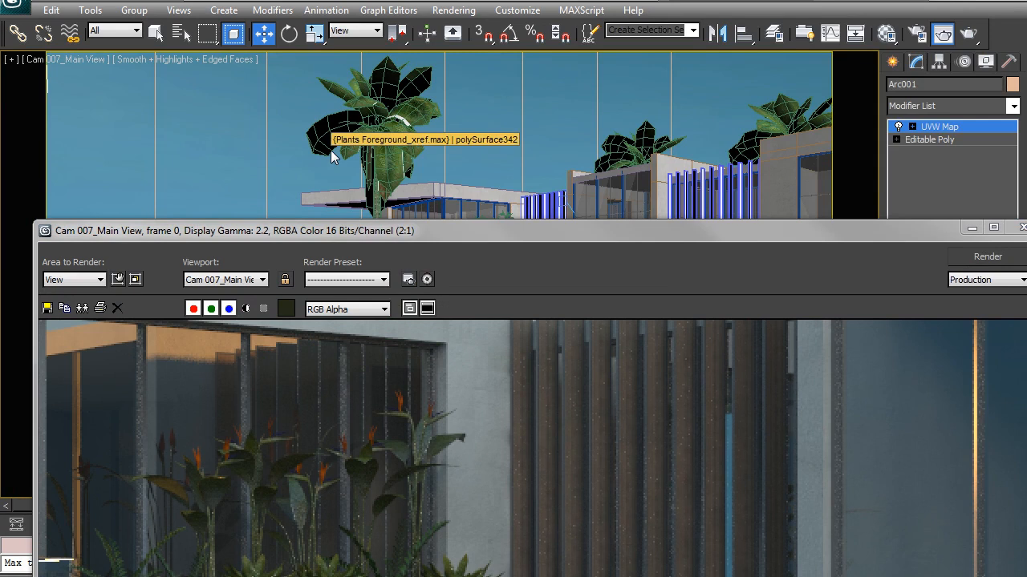
key(m)
click(645, 238)
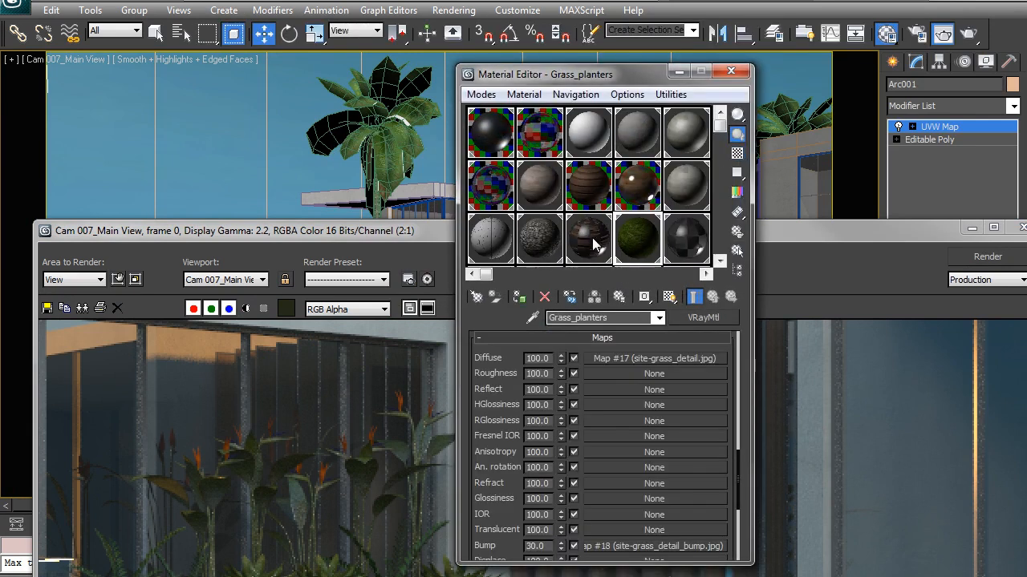
click(593, 245)
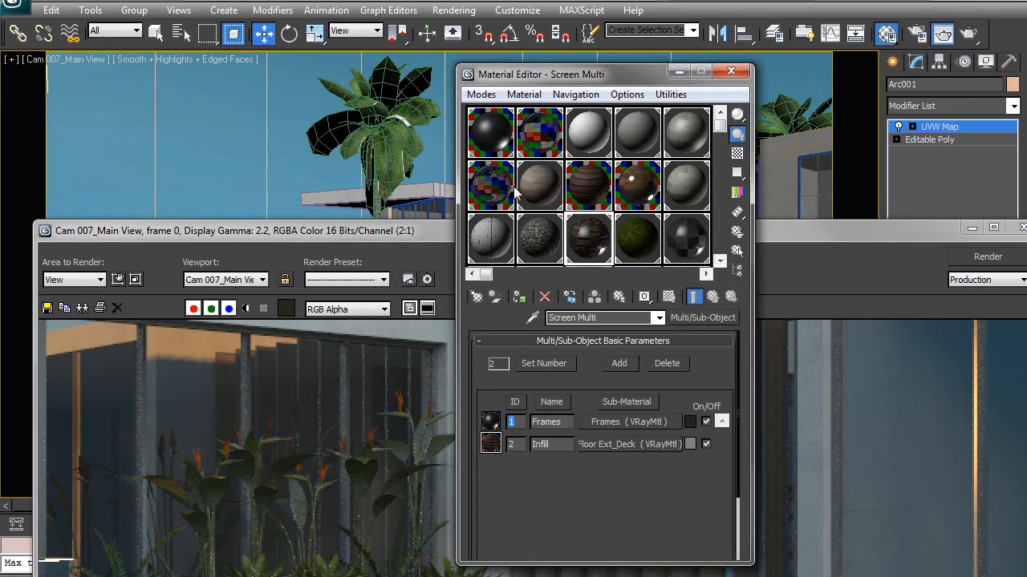
scroll(517, 208, down, 1)
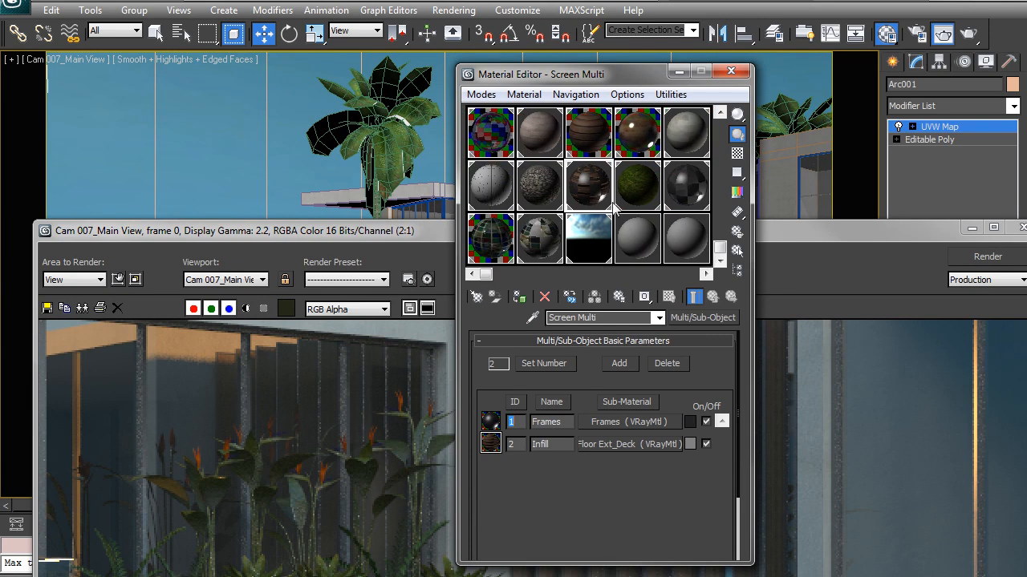
click(685, 186)
click(619, 421)
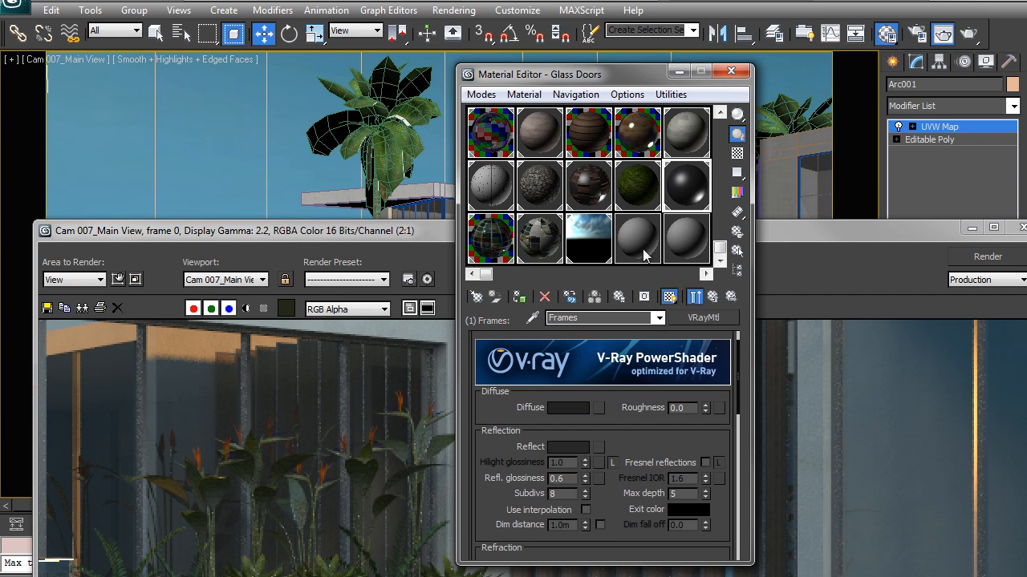
click(731, 71)
Step: Bring the rendered frame back into full view and review the overall villa image
drag(822, 233, 807, 27)
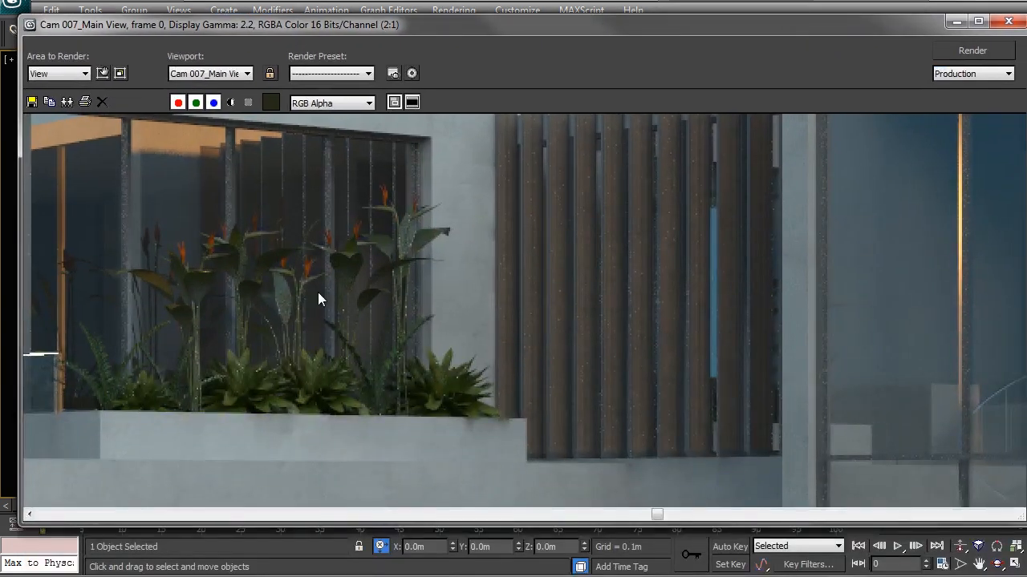
scroll(318, 293, down, 2)
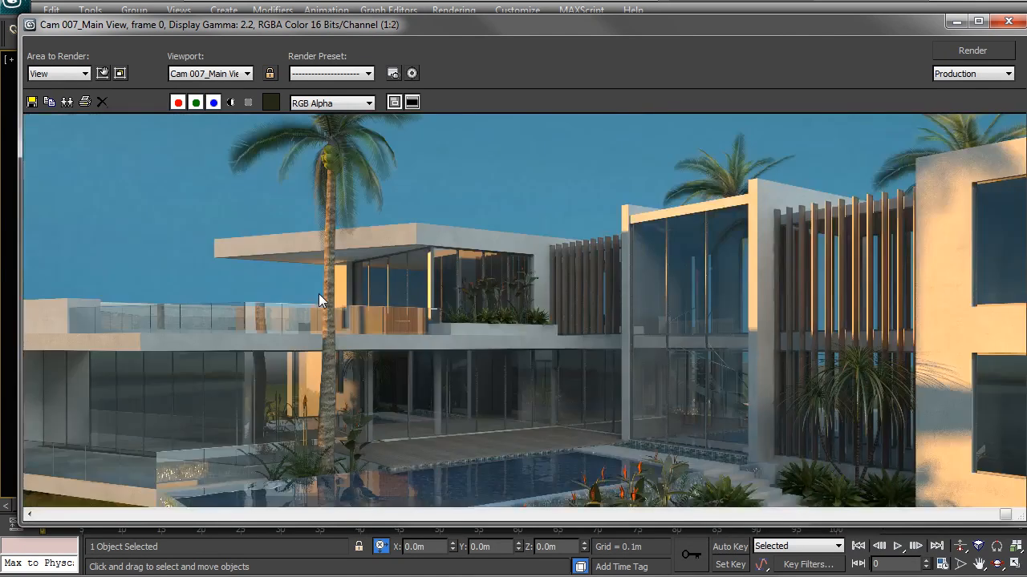
scroll(319, 294, down, 1)
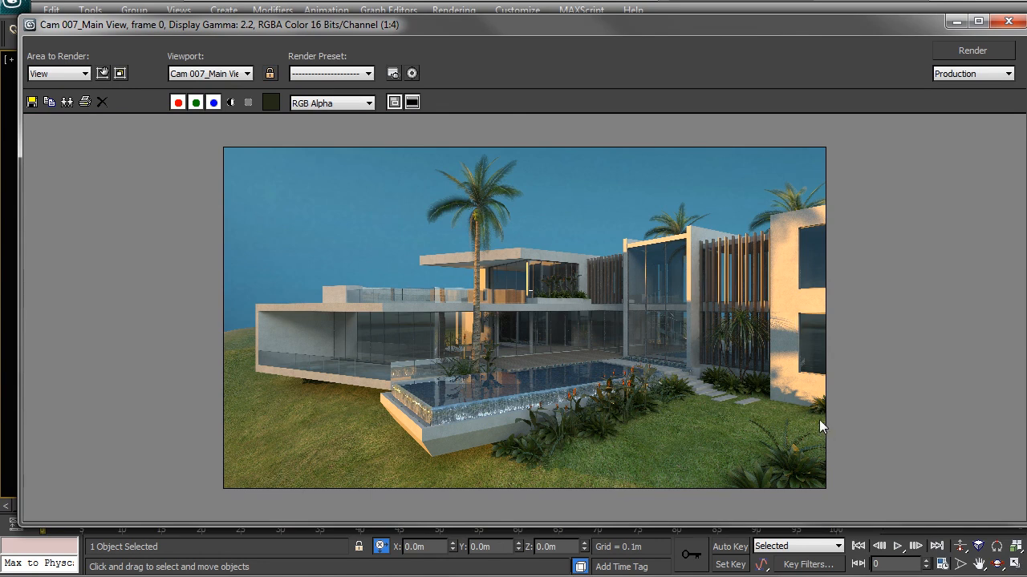
scroll(795, 389, up, 1)
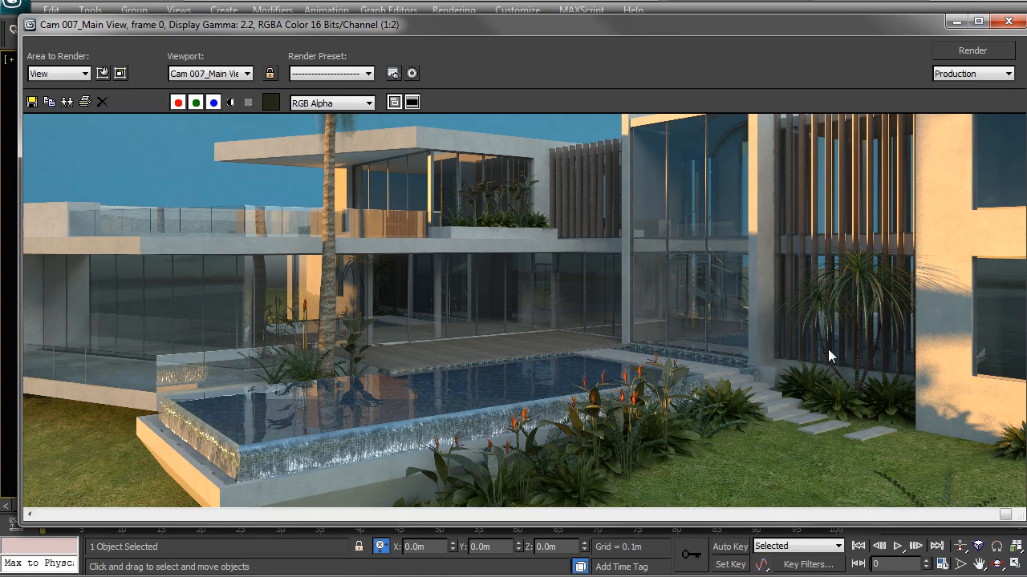
Step: Examine the palm, vertical timber screen and sunlit wall with its leaf shadows in the rendered image up close
scroll(785, 304, up, 1)
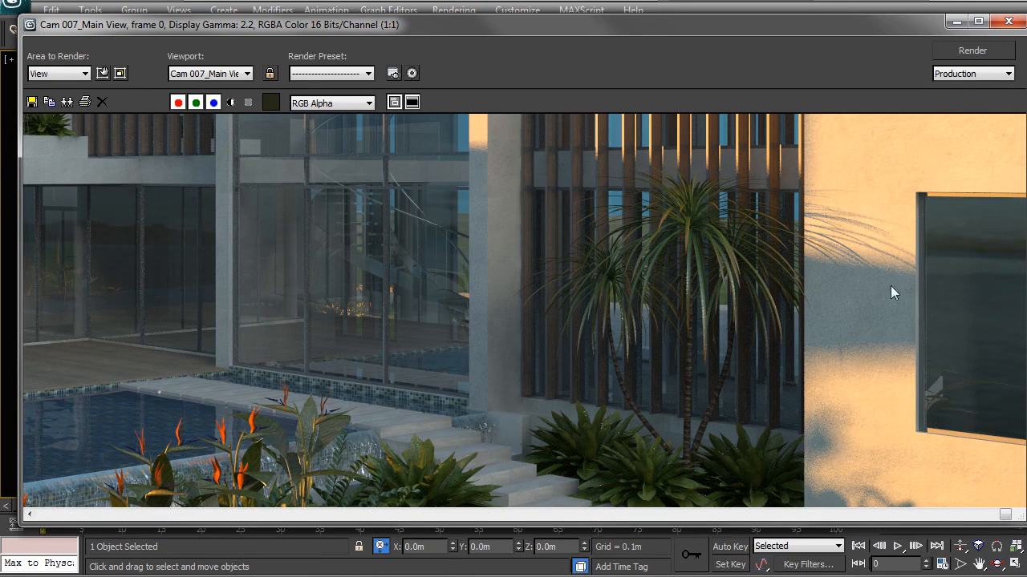
middle_drag(811, 299, 872, 168)
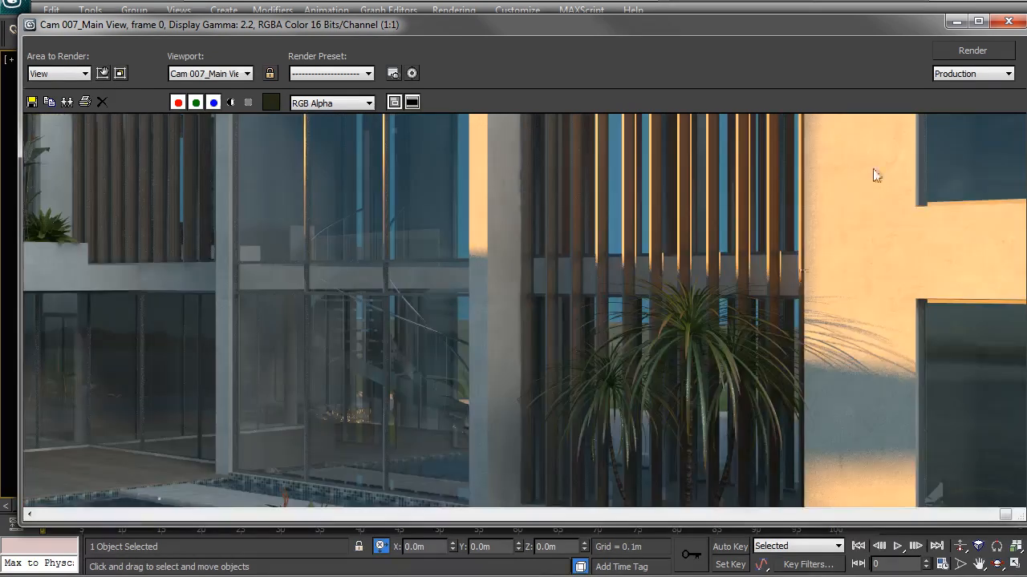
middle_drag(908, 272, 731, 355)
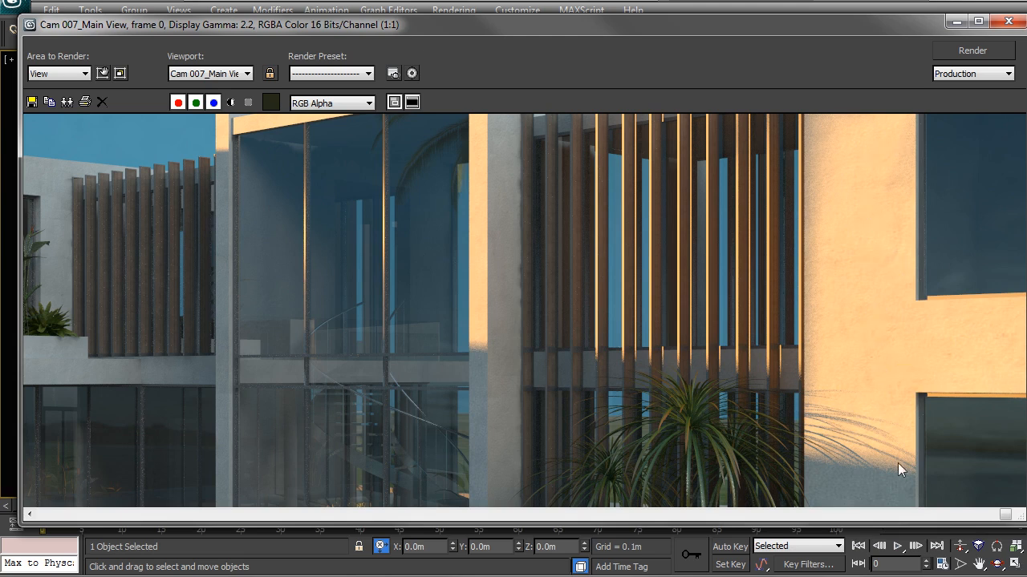
scroll(756, 355, up, 2)
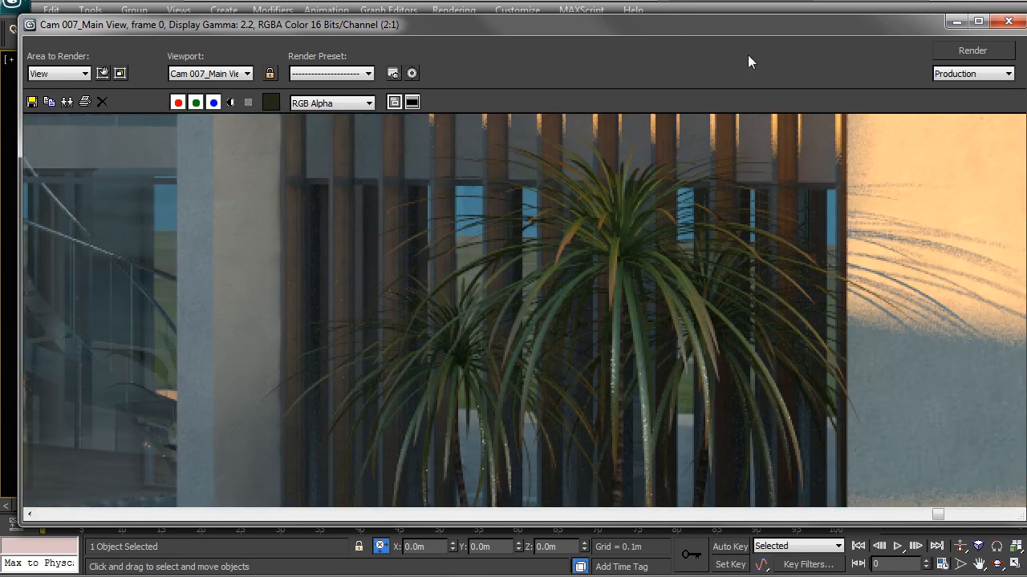
Step: Set the rendered frame aside and check the shadow subdivs of VRaySun002 in the Top view wireframe
drag(728, 28, 729, 109)
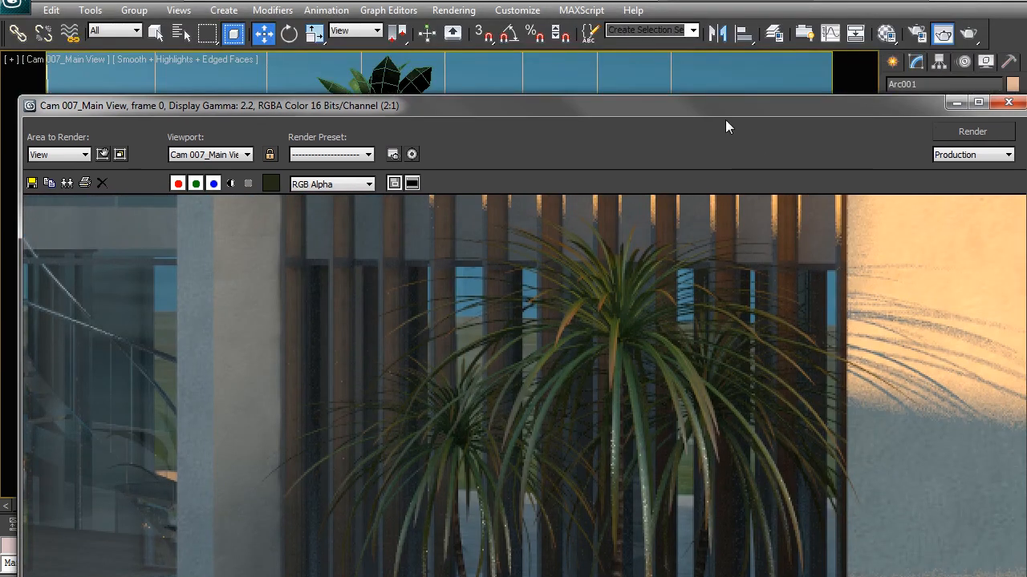
click(956, 103)
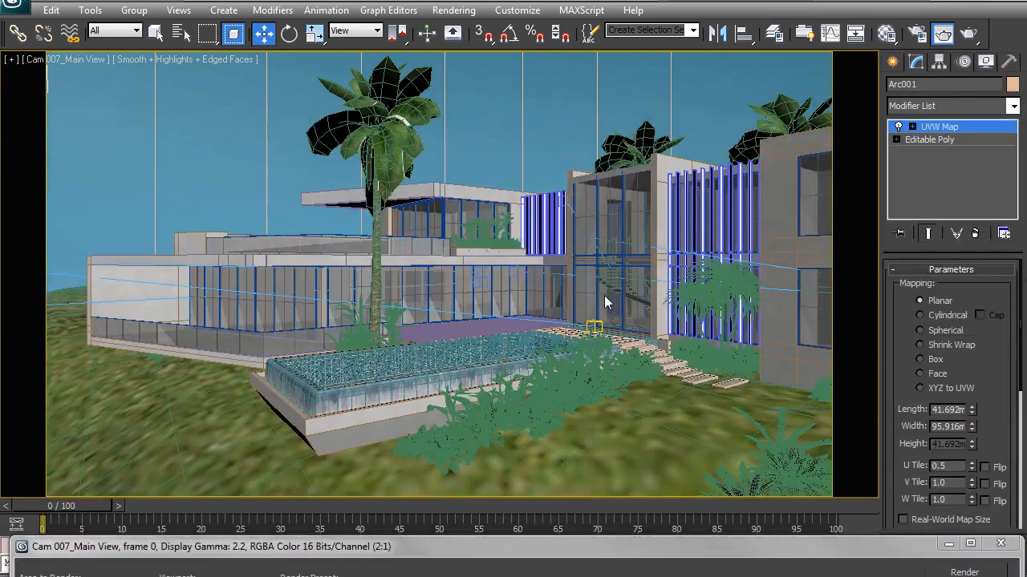
key(t)
key(z)
key(F3)
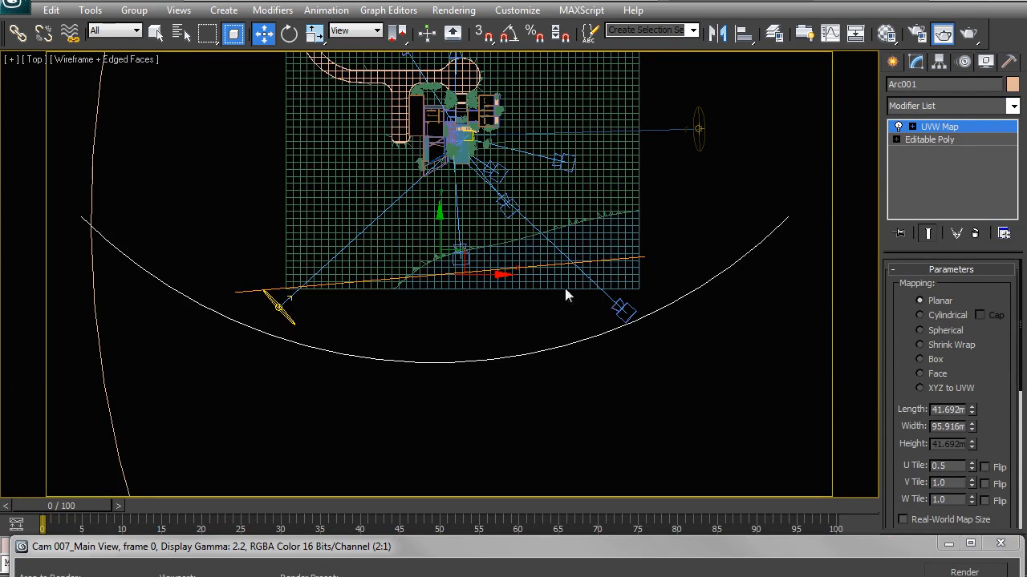
click(287, 319)
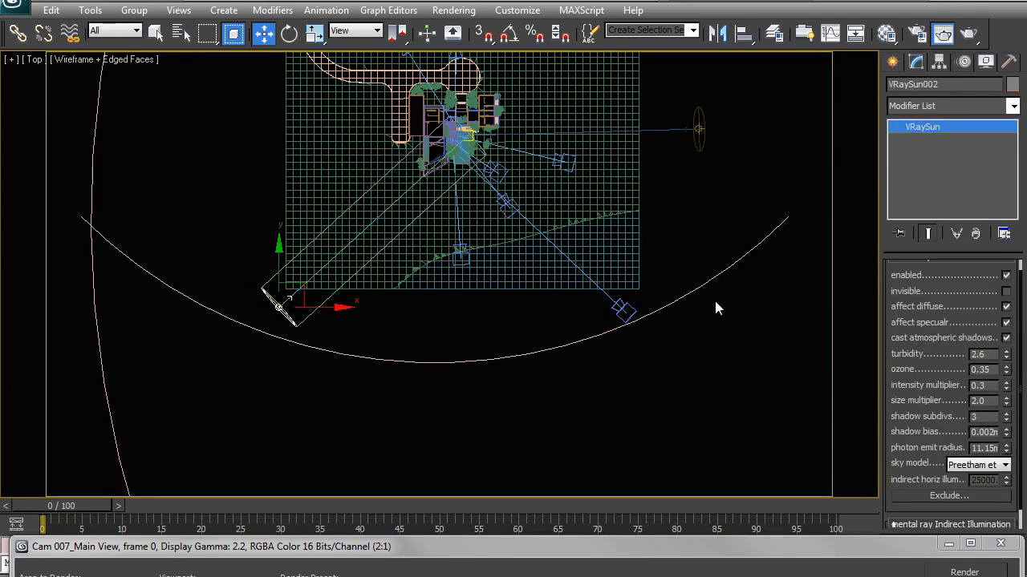
double_click(980, 417)
Step: Bring the rendered frame back, review the palm's leaf shadows on the wall, and view the whole villa image
drag(884, 547, 881, 32)
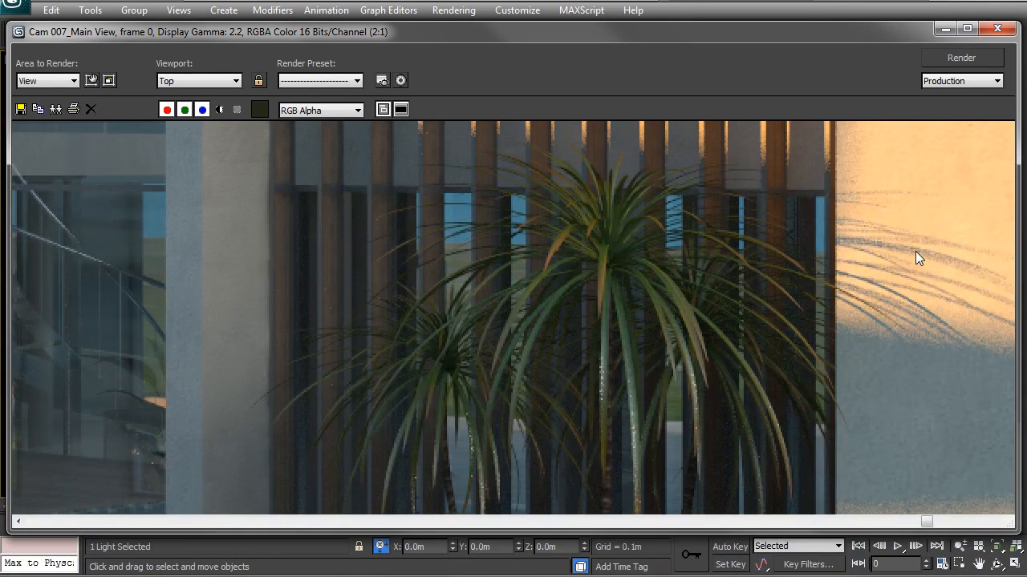
scroll(495, 261, down, 1)
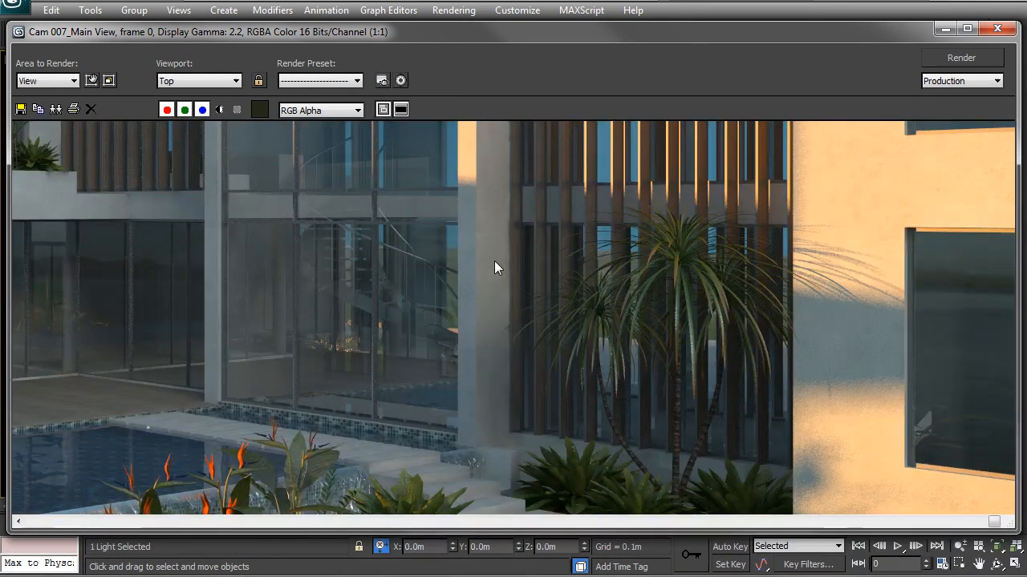
scroll(495, 263, down, 1)
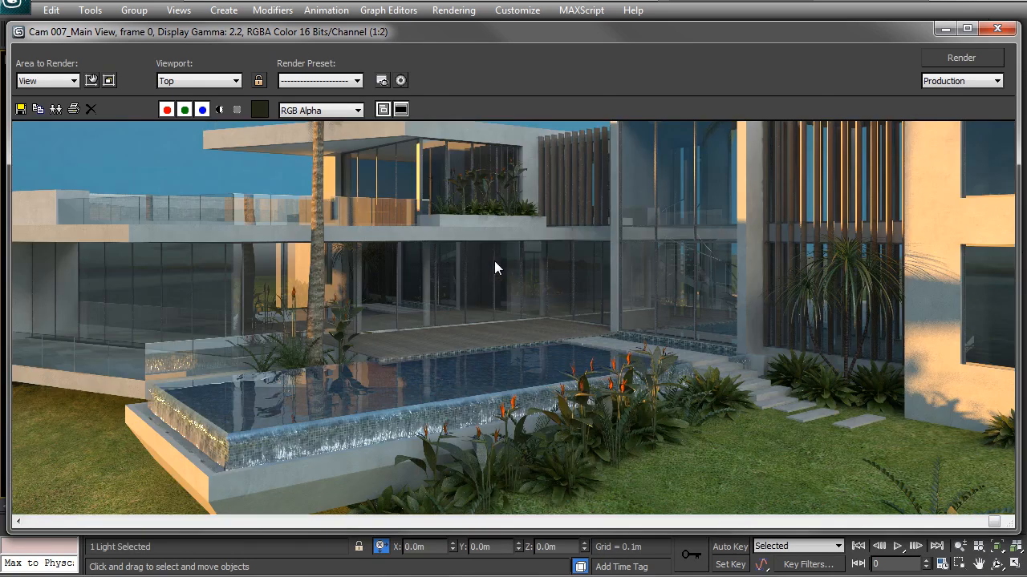
scroll(494, 261, down, 1)
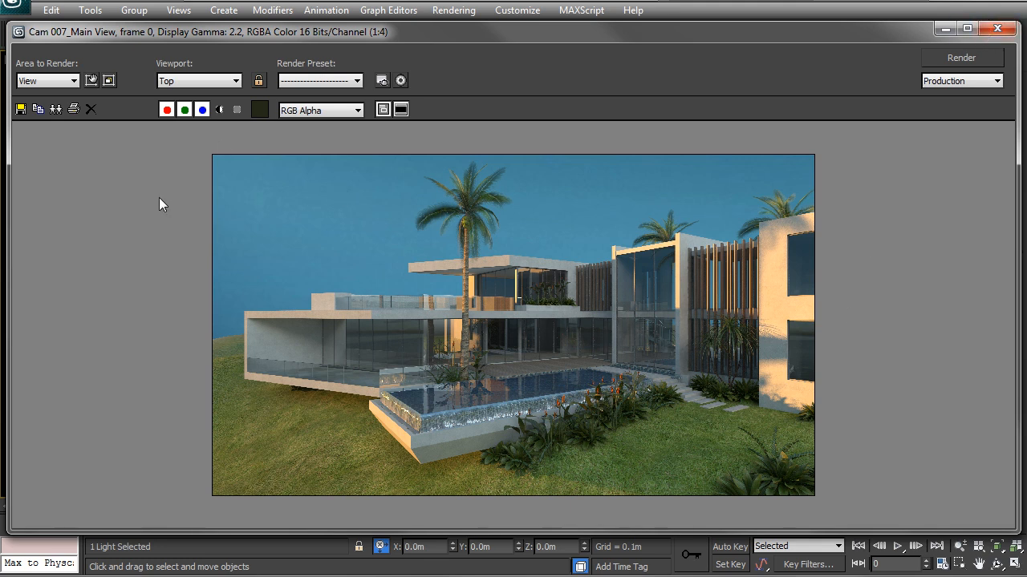
click(21, 110)
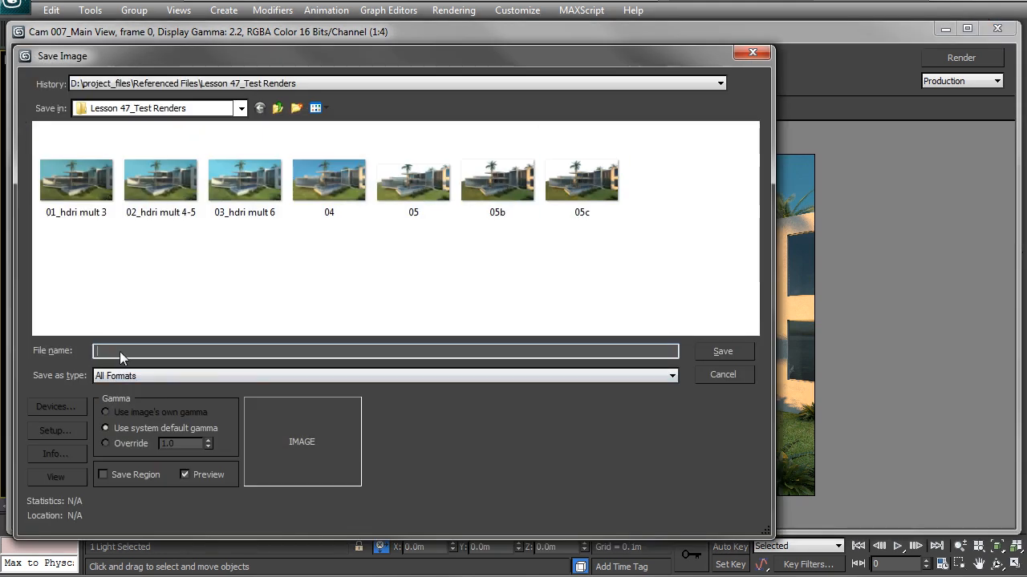
text(6.png)
key(Return)
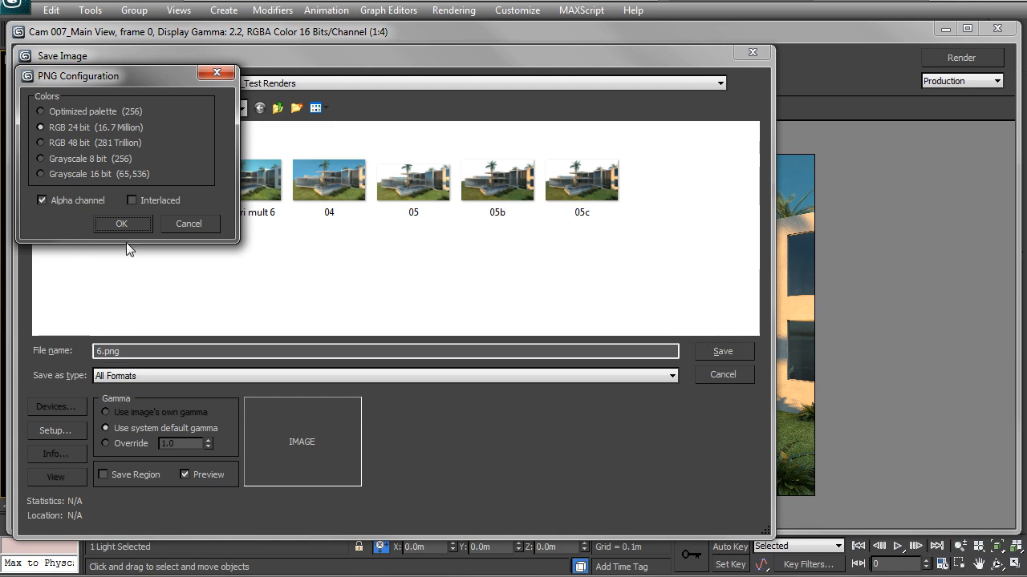
click(188, 222)
click(753, 52)
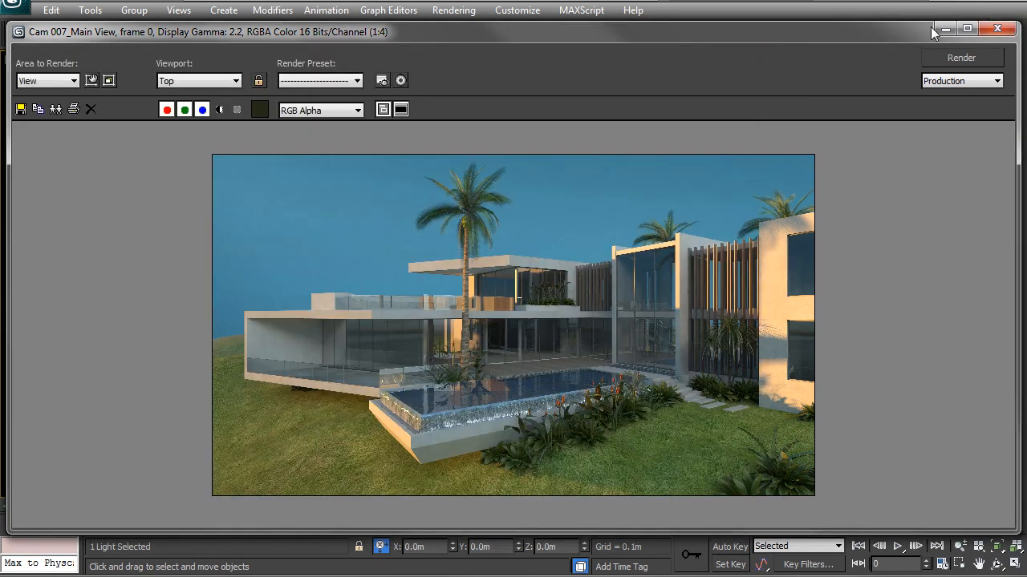
Step: Close the rendered frame, deselect the sun and return to the shaded Cam 007_Main View
click(999, 30)
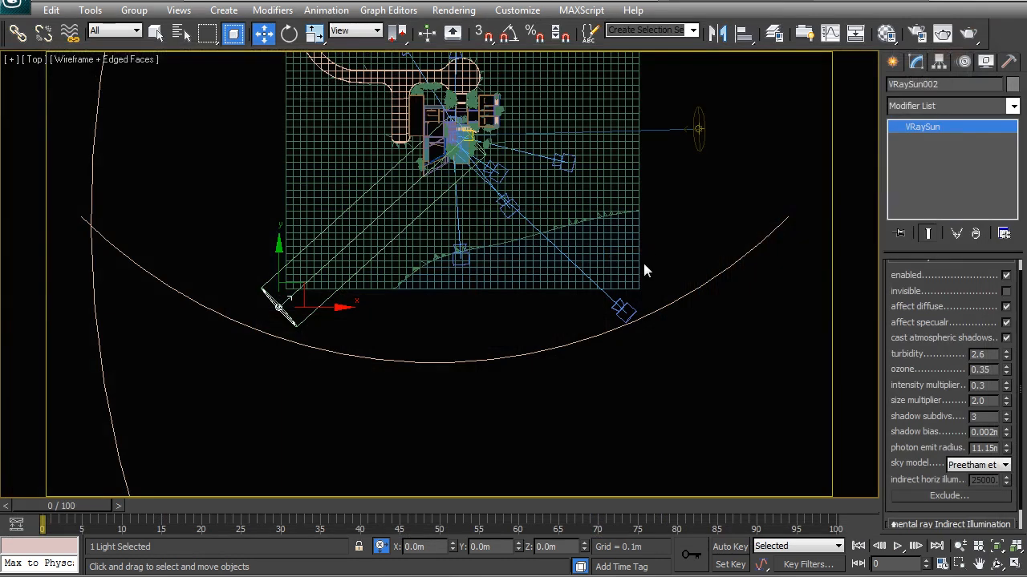
click(603, 406)
key(c)
double_click(473, 228)
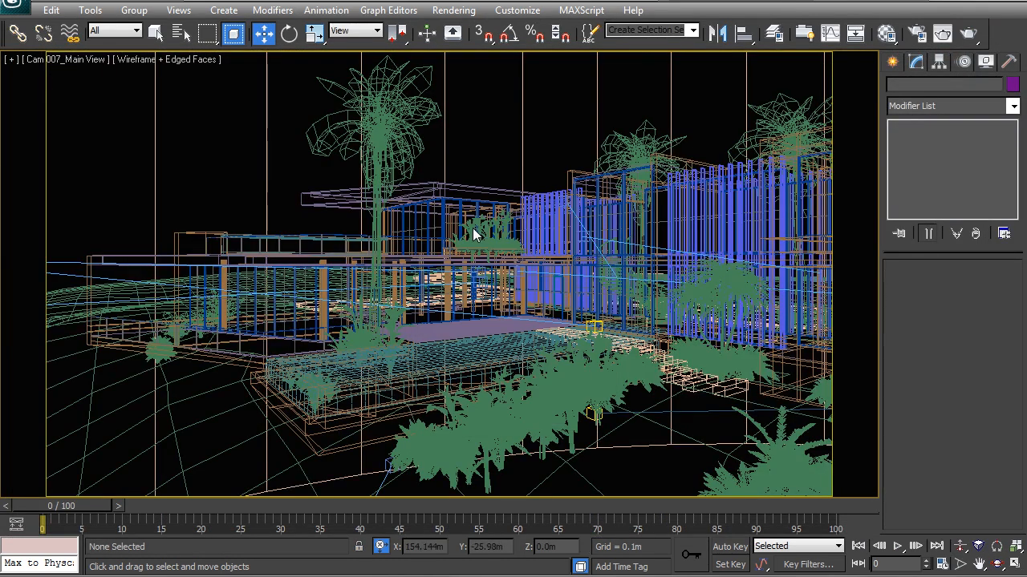
key(F3)
Step: Hide the layers from 02_Slabs through 04_Water, keeping 05_Backgrund Arc visible
click(774, 32)
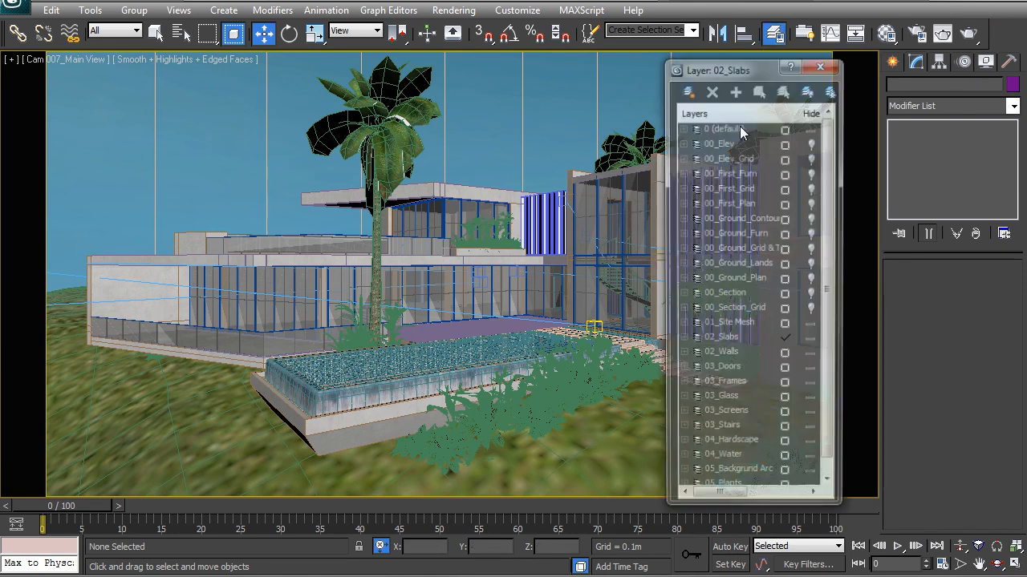
click(740, 340)
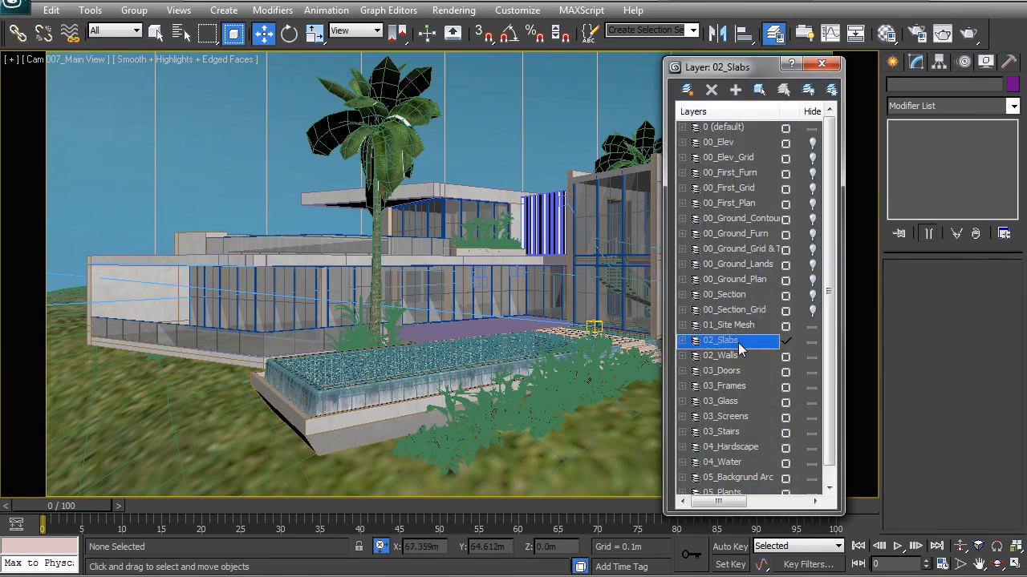
shift+click(749, 478)
click(812, 478)
click(755, 478)
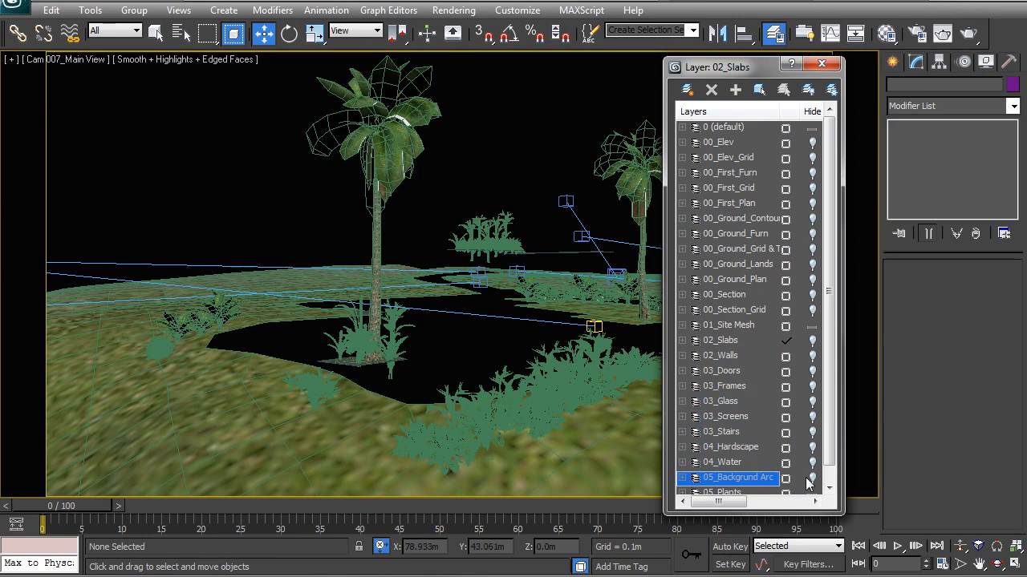
click(810, 479)
click(756, 463)
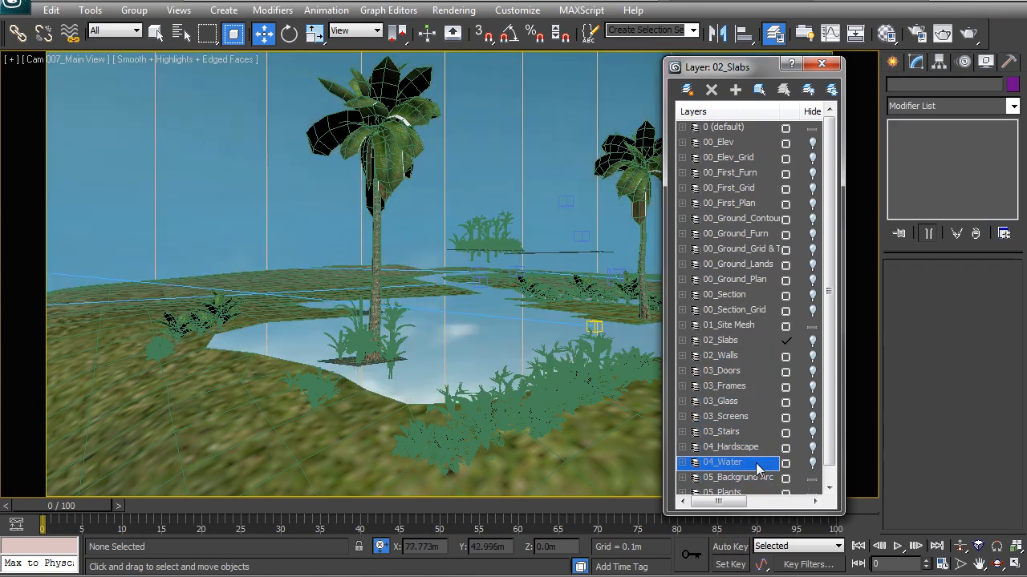
Step: Disable the Plants Foreground_xref.max scene reference and enable Trees Background_xref.max
click(15, 8)
mouse_move(55, 326)
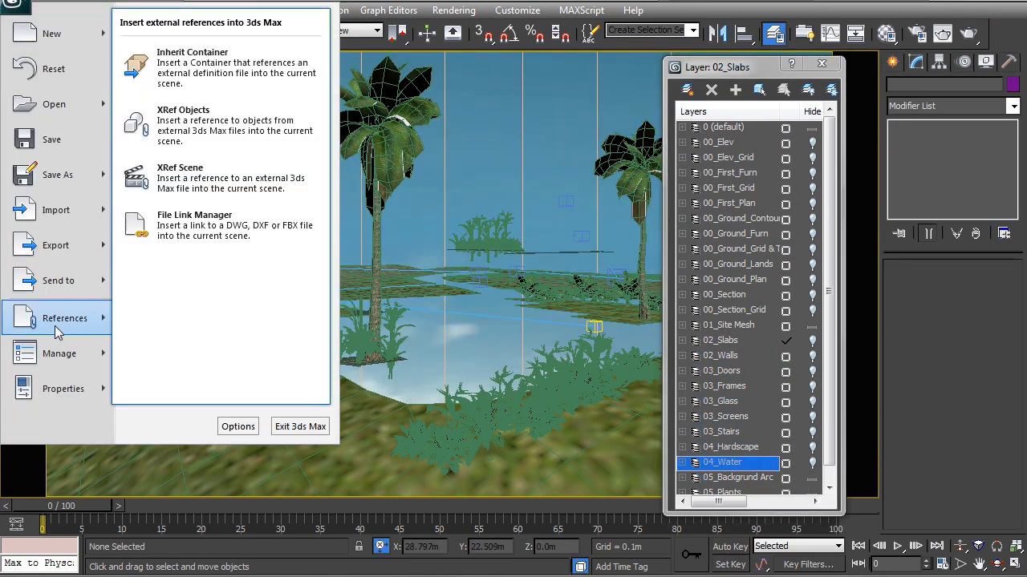
click(201, 186)
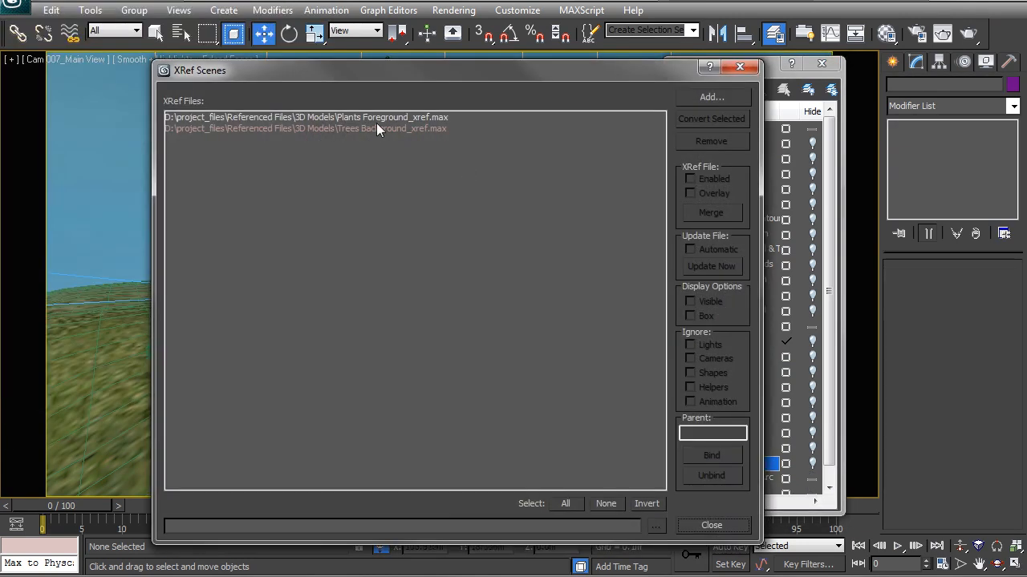
click(376, 120)
click(393, 130)
click(692, 180)
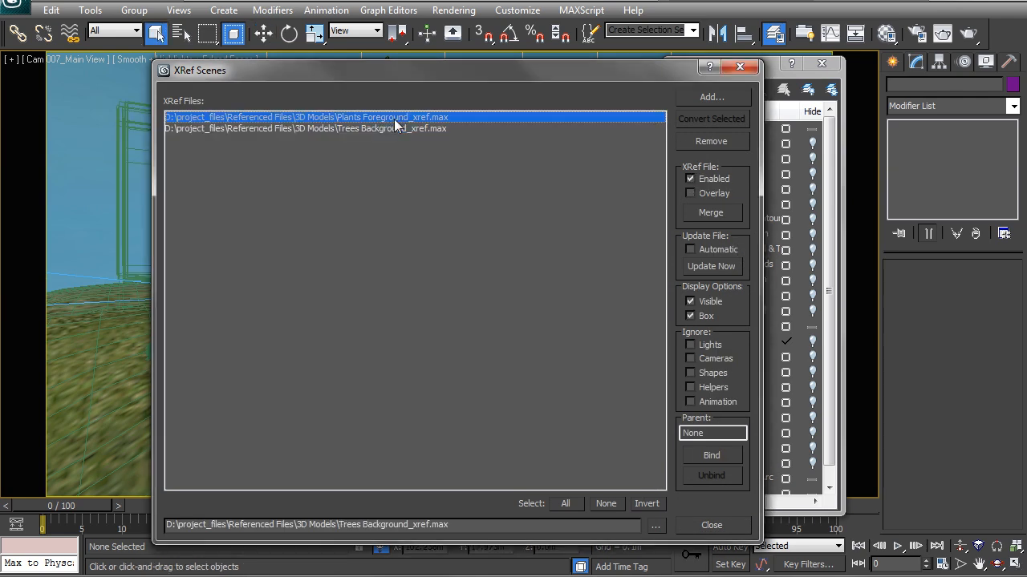
click(739, 67)
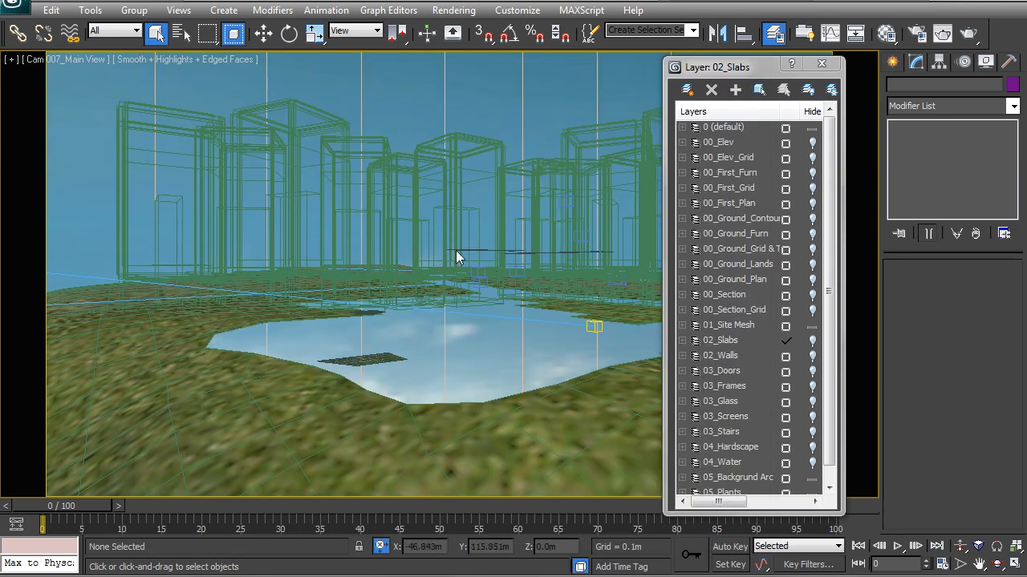